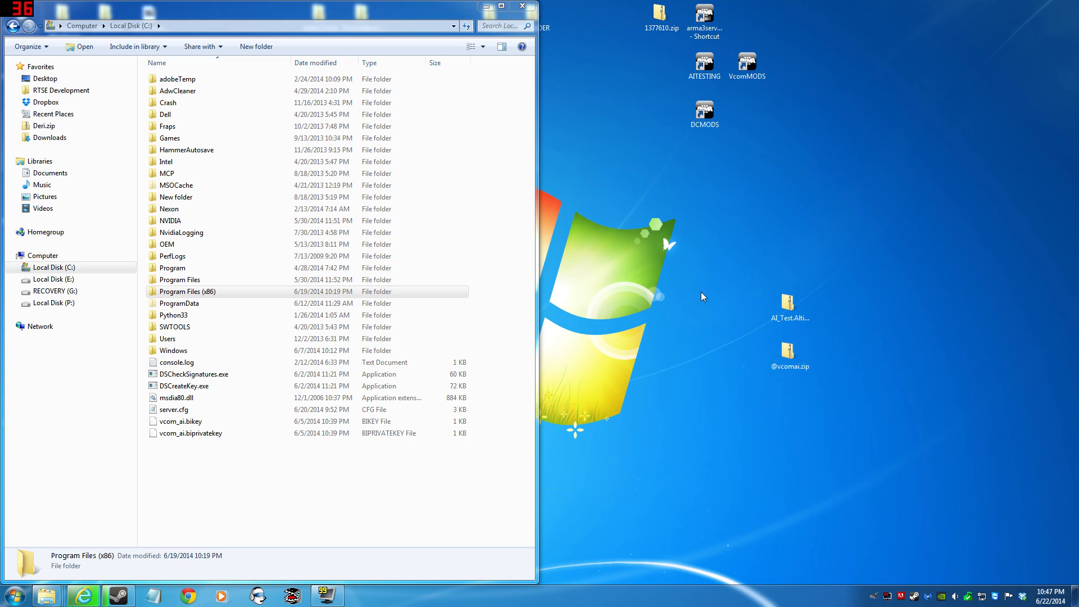
pyautogui.click(800, 358)
pyautogui.click(689, 366)
pyautogui.moveTo(921, 381); pyautogui.dragTo(663, 369)
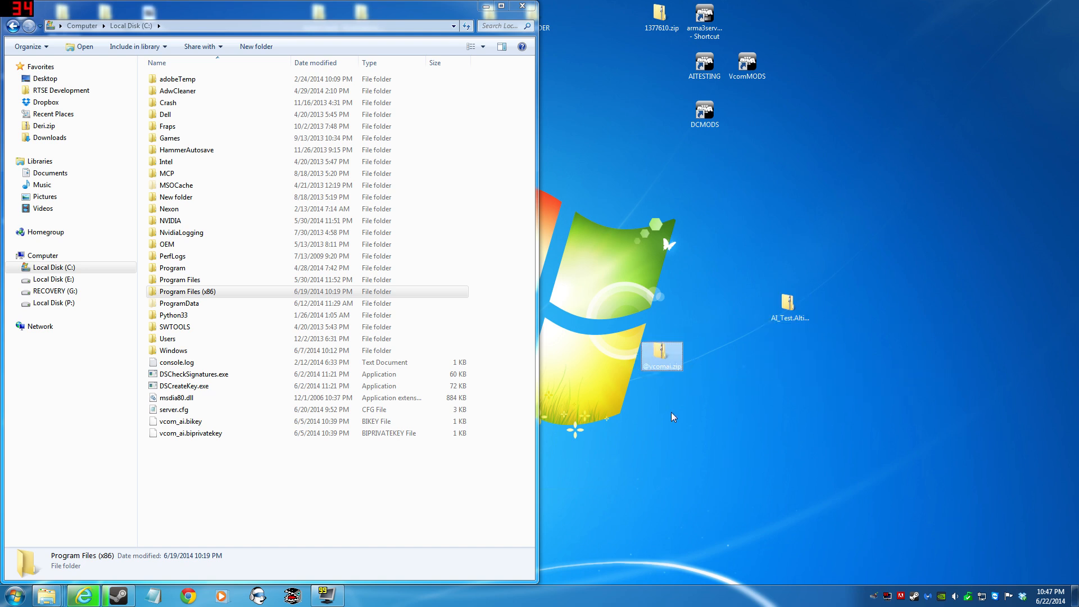
pyautogui.doubleClick(676, 362)
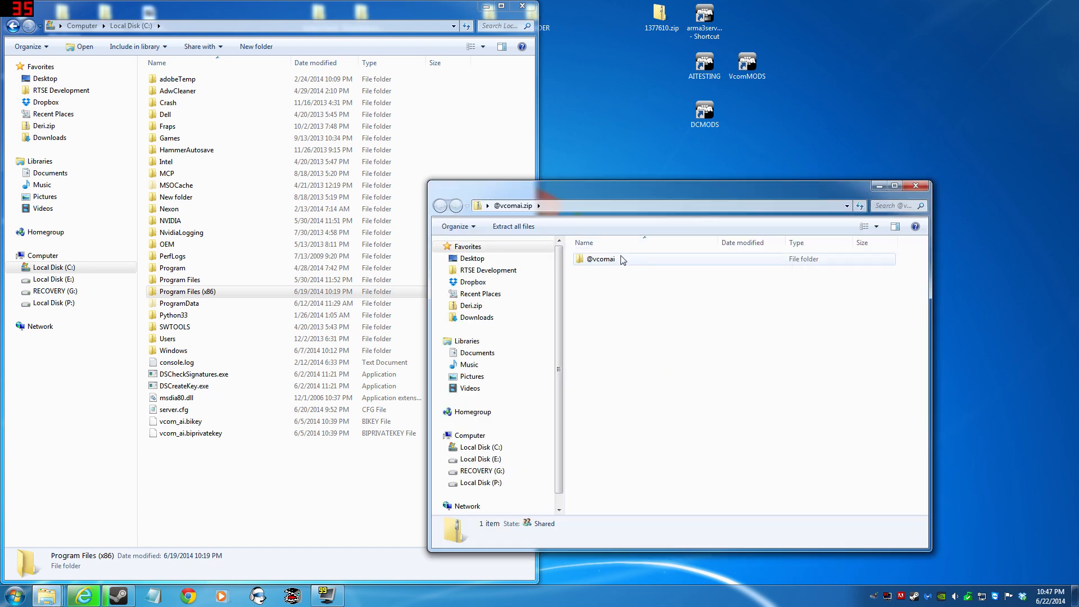
pyautogui.doubleClick(601, 259)
pyautogui.click(597, 261)
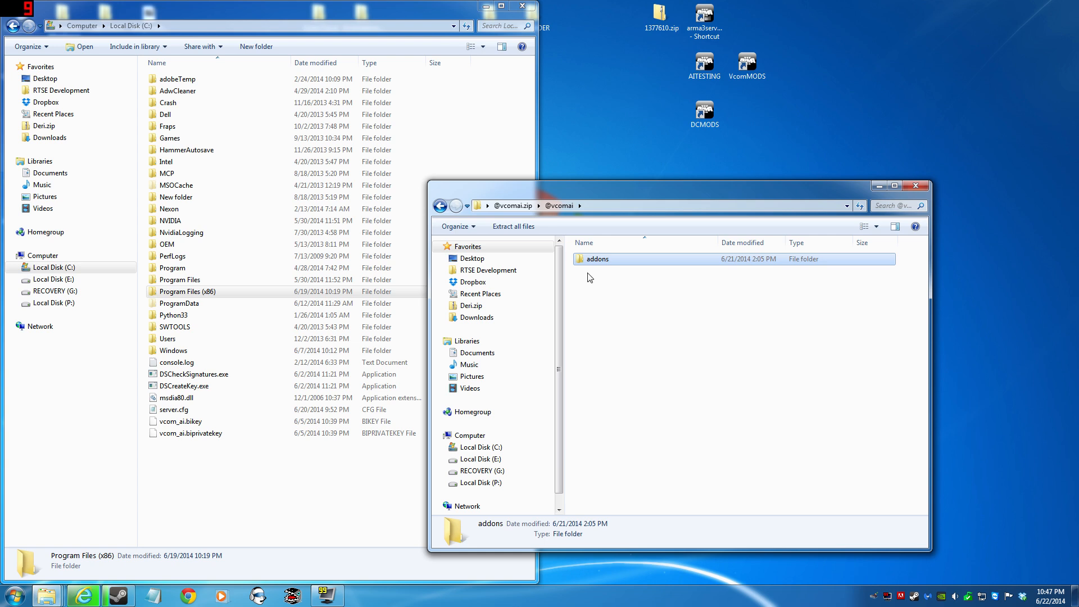
pyautogui.doubleClick(608, 260)
pyautogui.moveTo(660, 371); pyautogui.dragTo(591, 272)
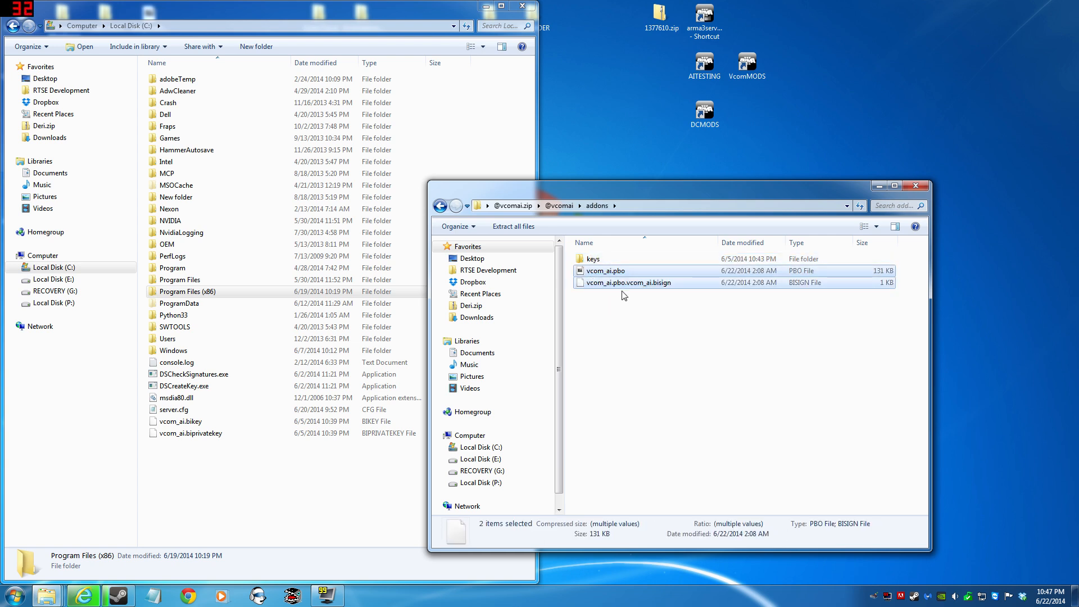
pyautogui.doubleClick(616, 261)
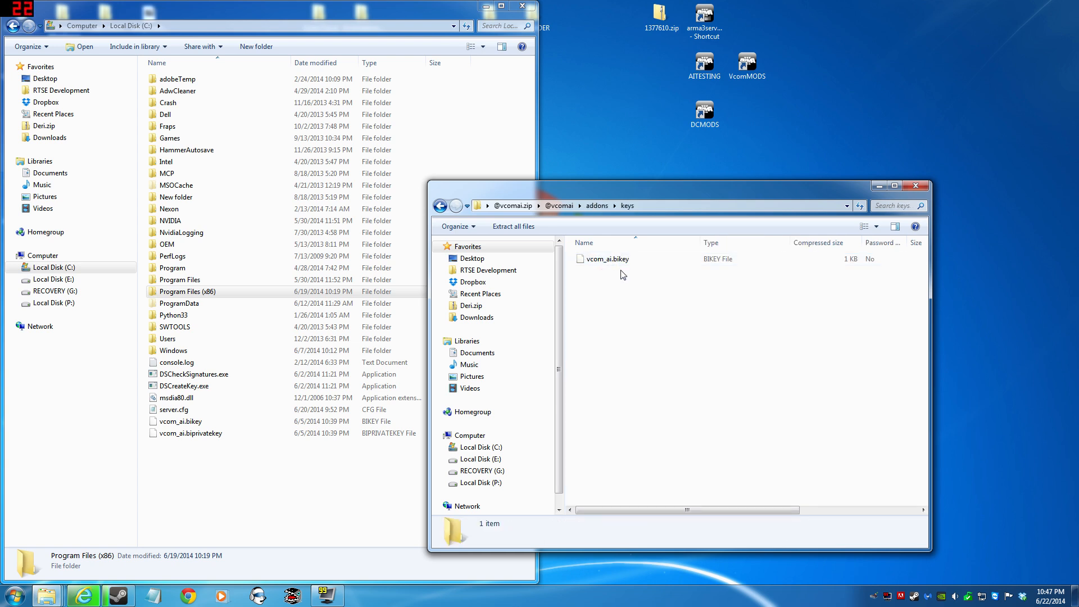
pyautogui.click(444, 210)
pyautogui.click(444, 209)
pyautogui.click(443, 209)
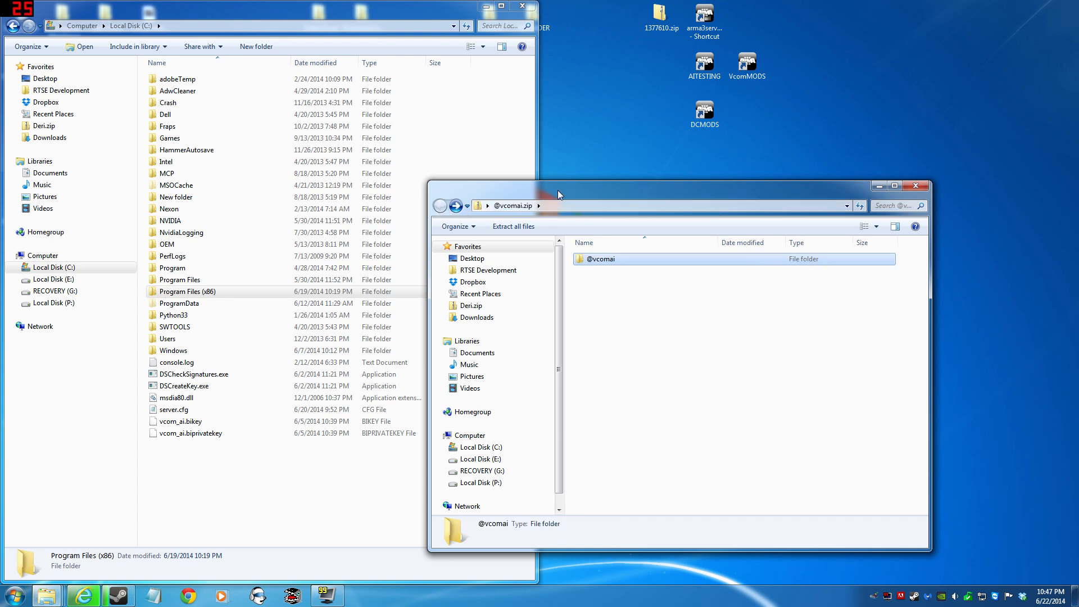
pyautogui.moveTo(560, 195); pyautogui.dragTo(792, 198)
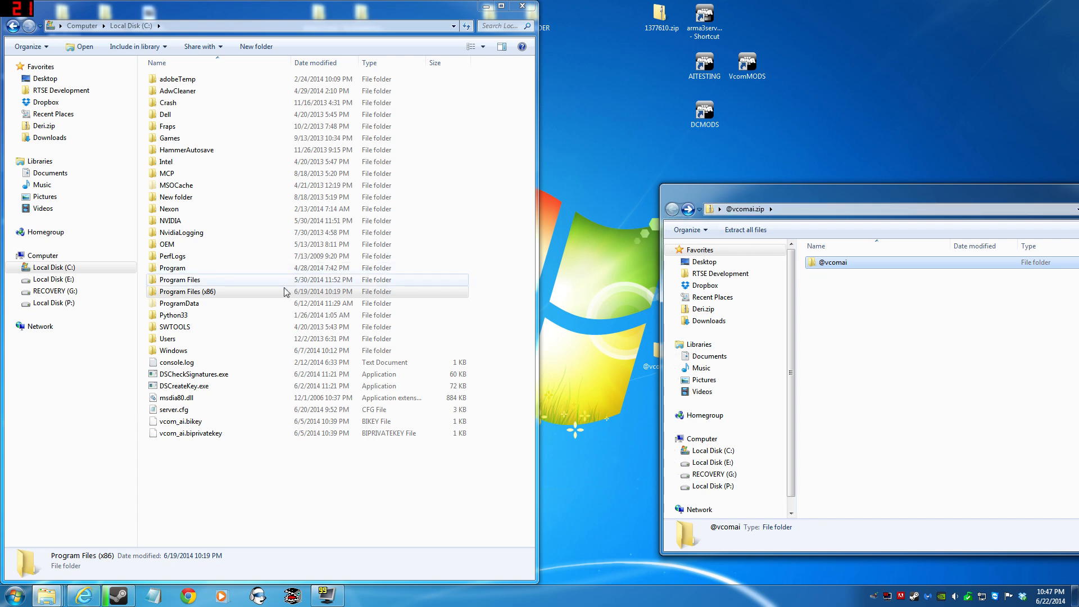
# - Open the Arma 3 game folder at Program Files (x86)\Steam\SteamApps\common\Arma 3 on Local Disk (C:)
pyautogui.doubleClick(237, 293)
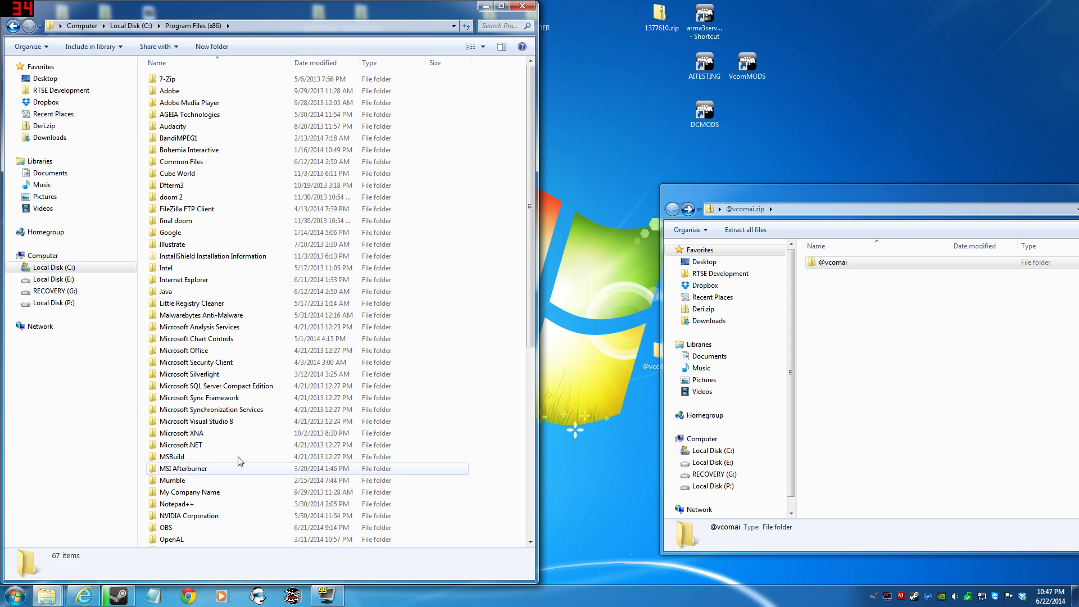
pyautogui.scroll(-8, 230, 444)
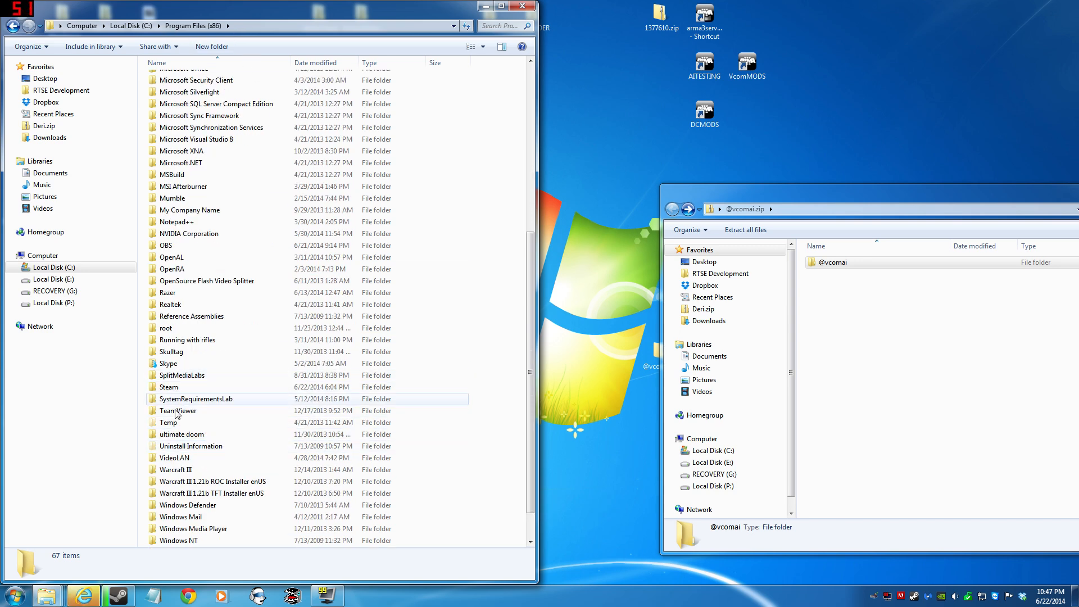
pyautogui.click(166, 378)
pyautogui.press('s')
pyautogui.press('Return')
pyautogui.press('s')
pyautogui.press('s')
pyautogui.press('s')
pyautogui.press('s')
pyautogui.press('Return')
pyautogui.press('Down')
pyautogui.press('Up')
pyautogui.press('Return')
pyautogui.press('Down')
pyautogui.press('Down')
pyautogui.press('Down')
pyautogui.press('Return')
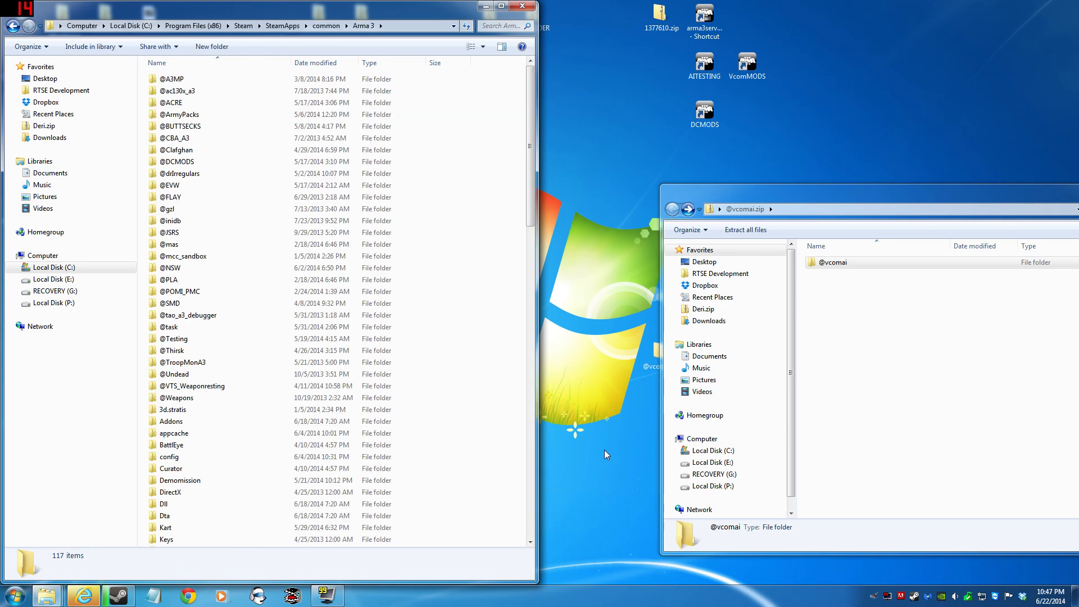
pyautogui.press('Down')
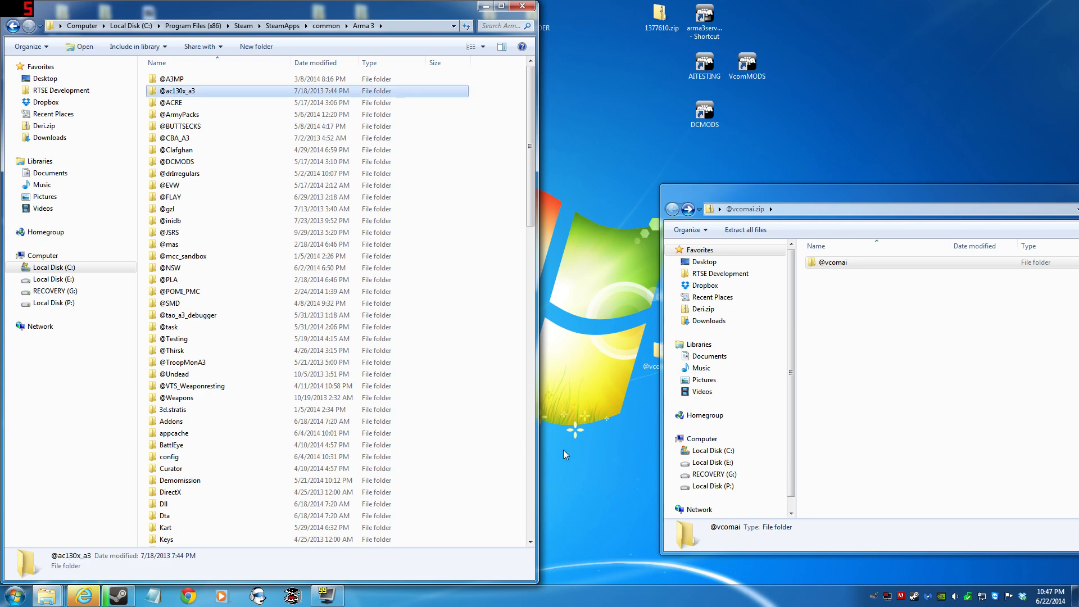
pyautogui.scroll(-3, 270, 302)
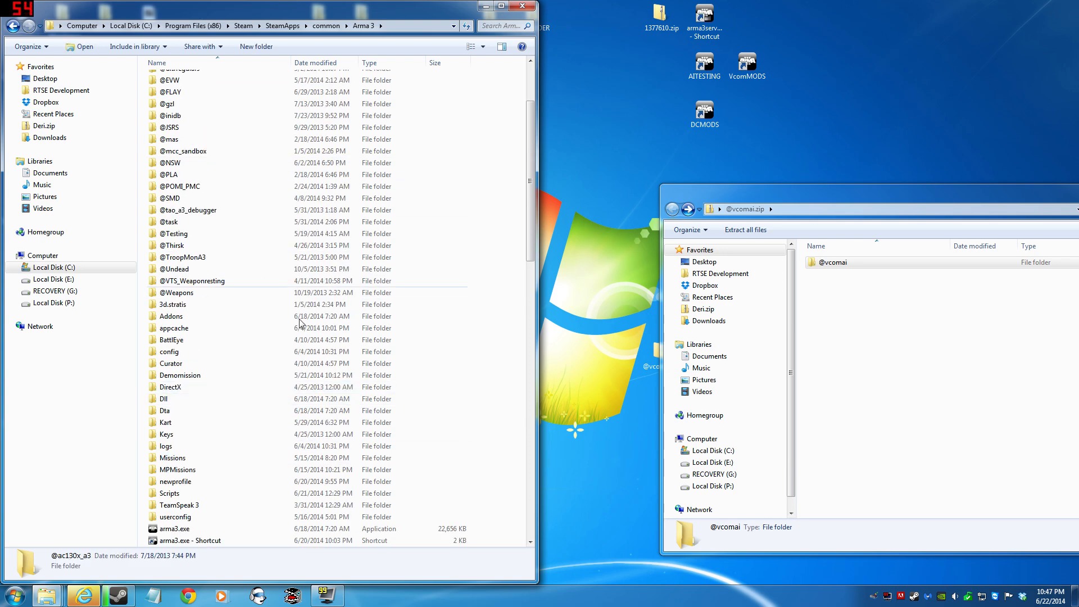
pyautogui.click(834, 265)
pyautogui.moveTo(833, 264); pyautogui.dragTo(506, 345)
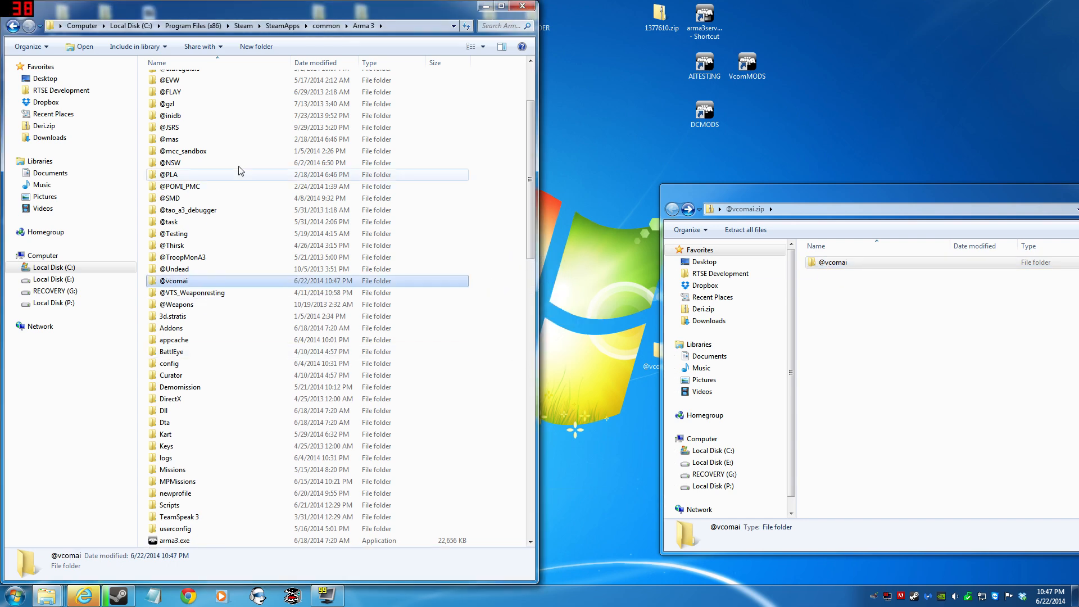
pyautogui.scroll(-1, 256, 223)
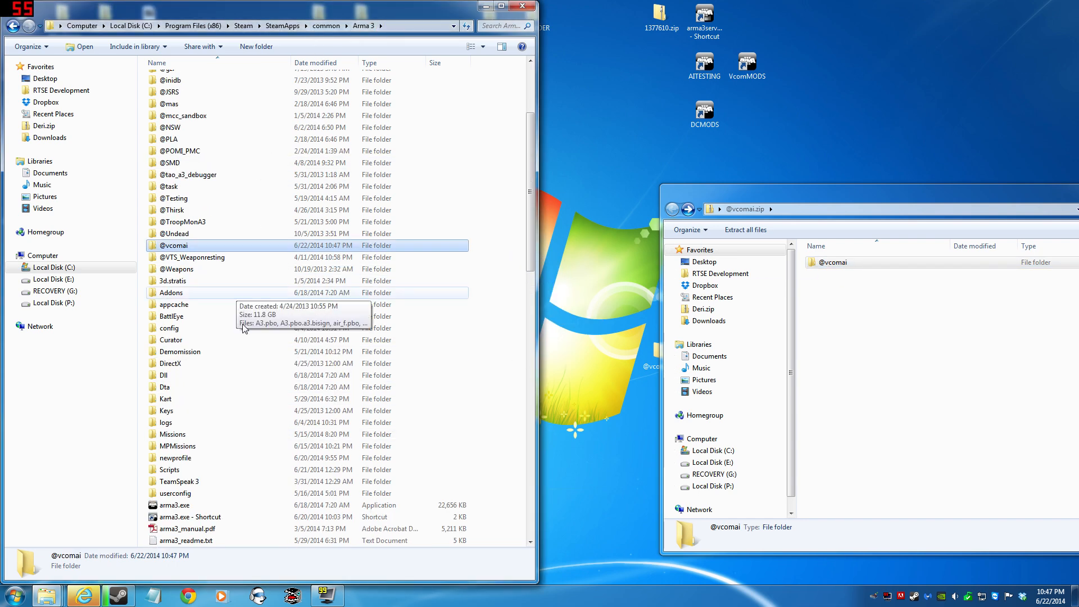
# - Switch to the Steam library and place its window beside the Arma 3 folder window
pyautogui.click(14, 596)
pyautogui.click(33, 243)
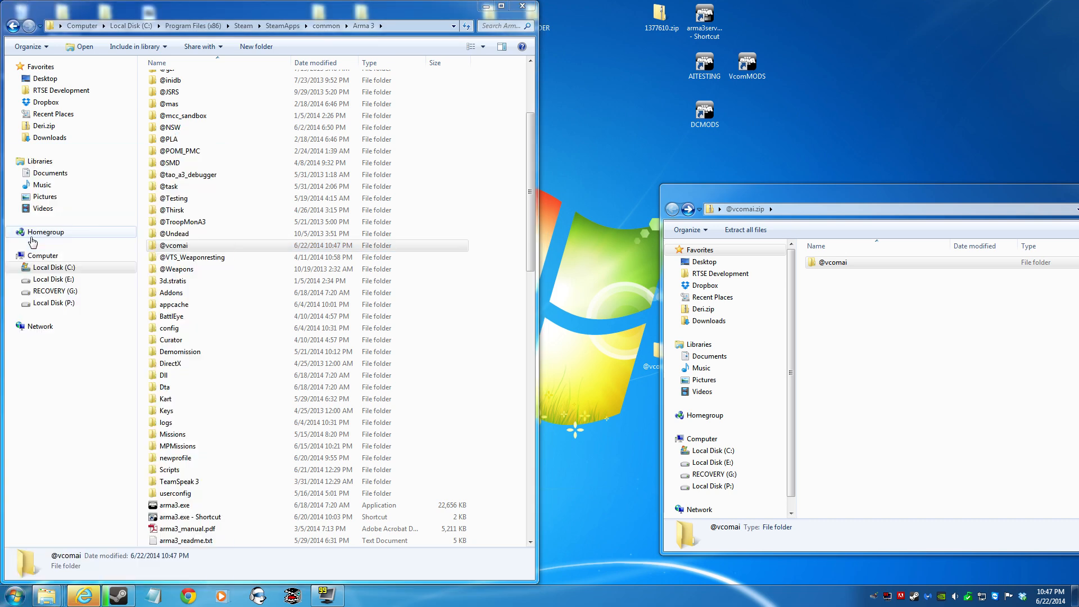
pyautogui.moveTo(311, 2); pyautogui.dragTo(847, 7)
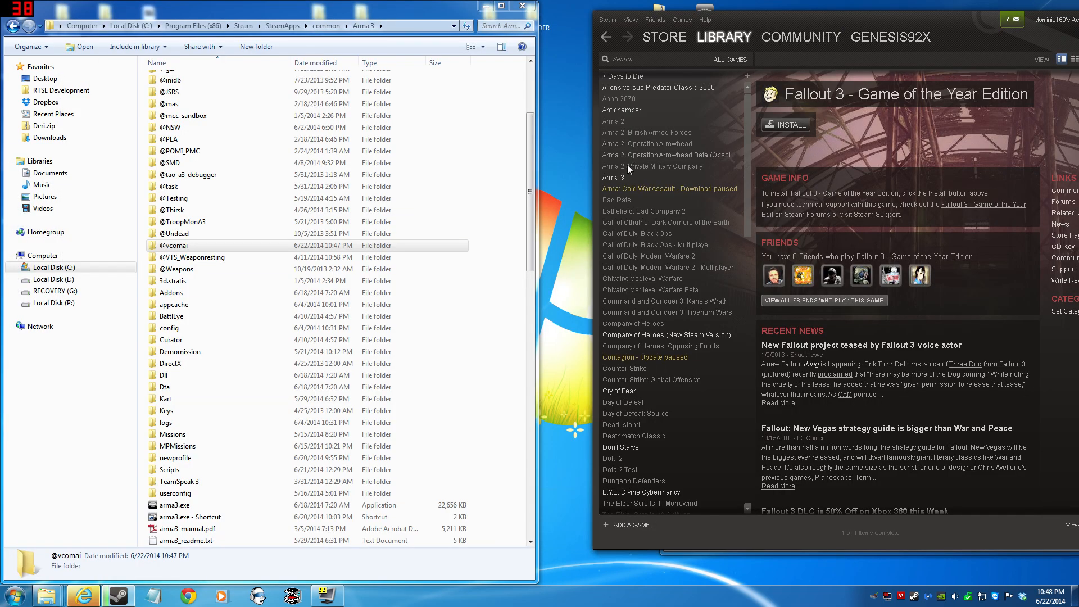
pyautogui.rightClick(625, 177)
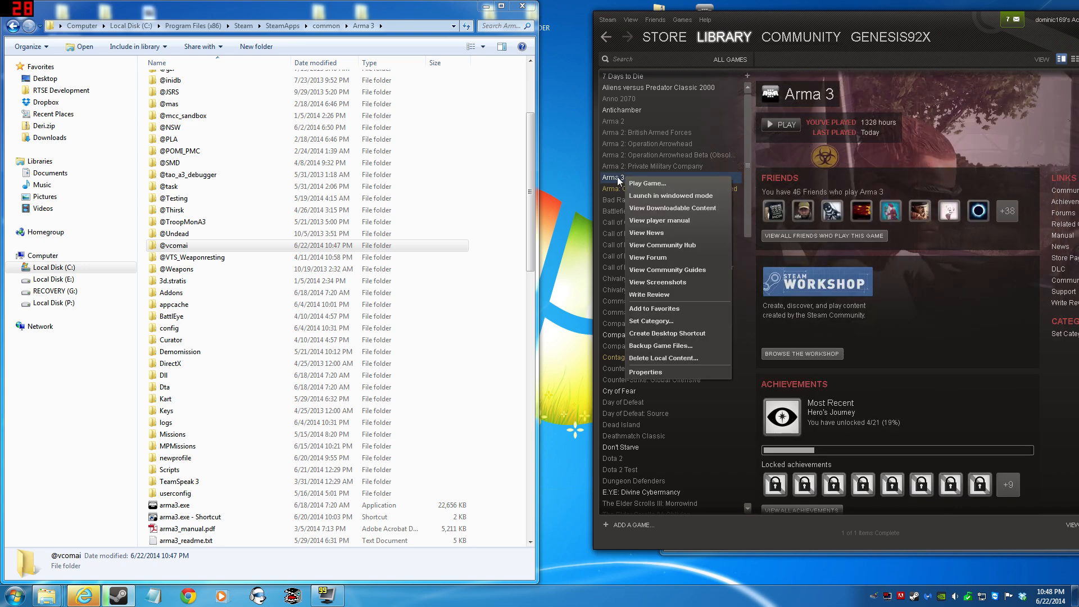
pyautogui.click(655, 372)
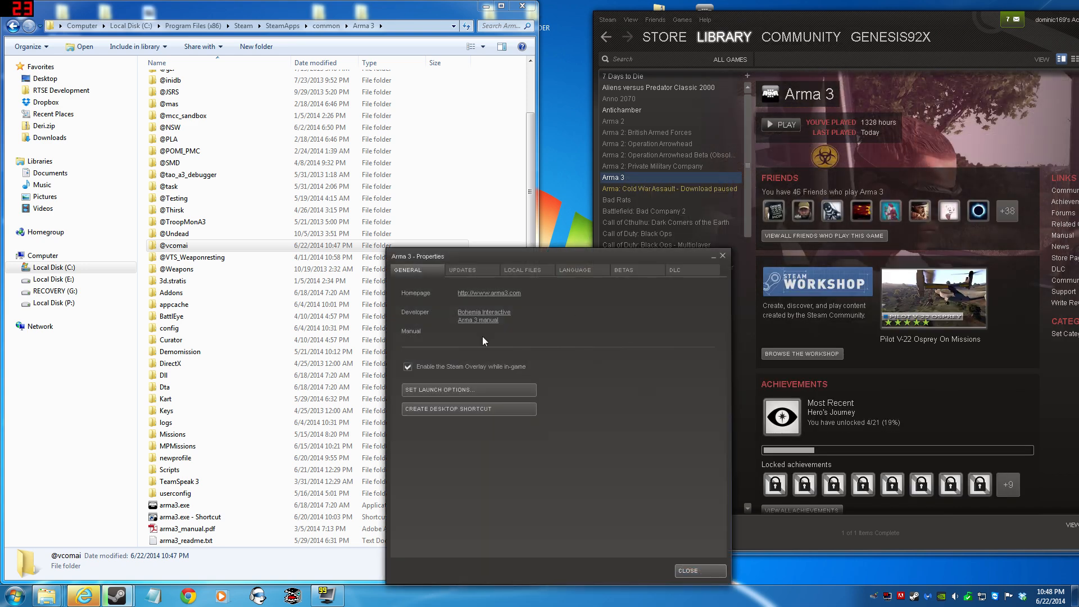
pyautogui.click(441, 390)
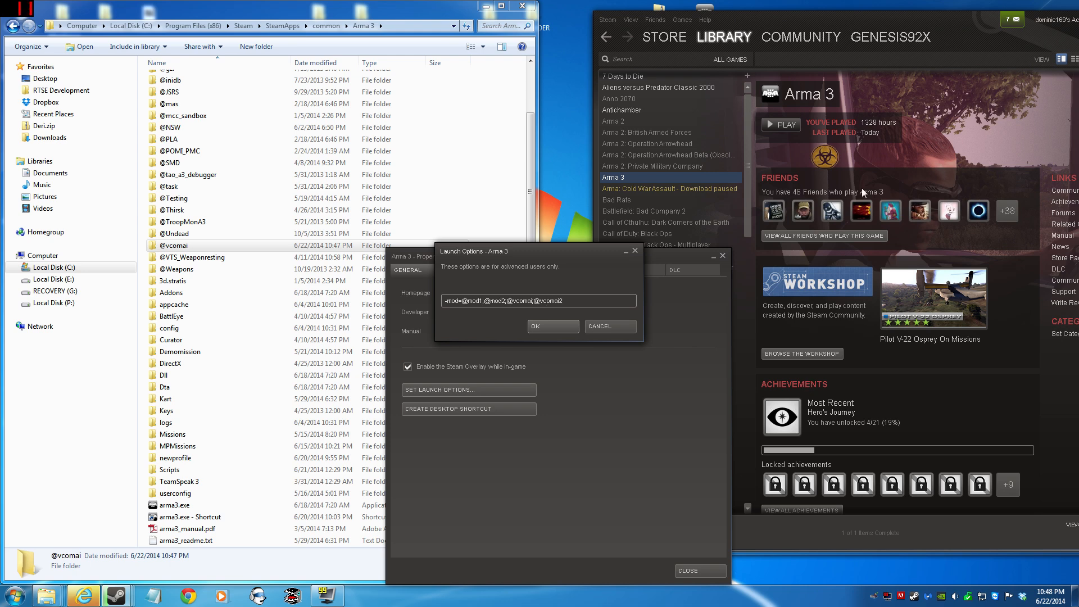
pyautogui.press('Return')
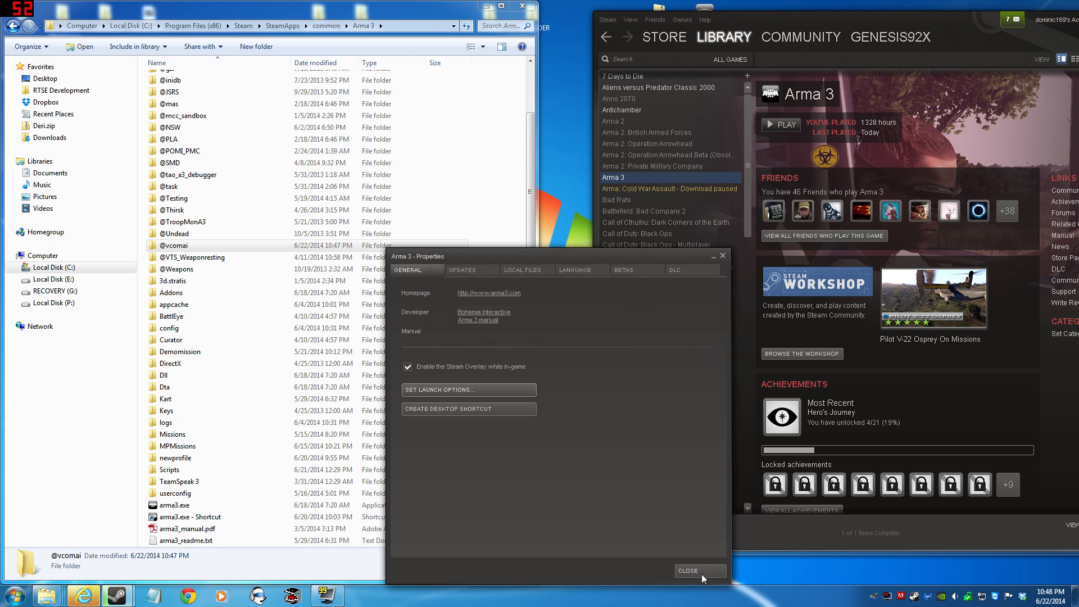
pyautogui.click(689, 572)
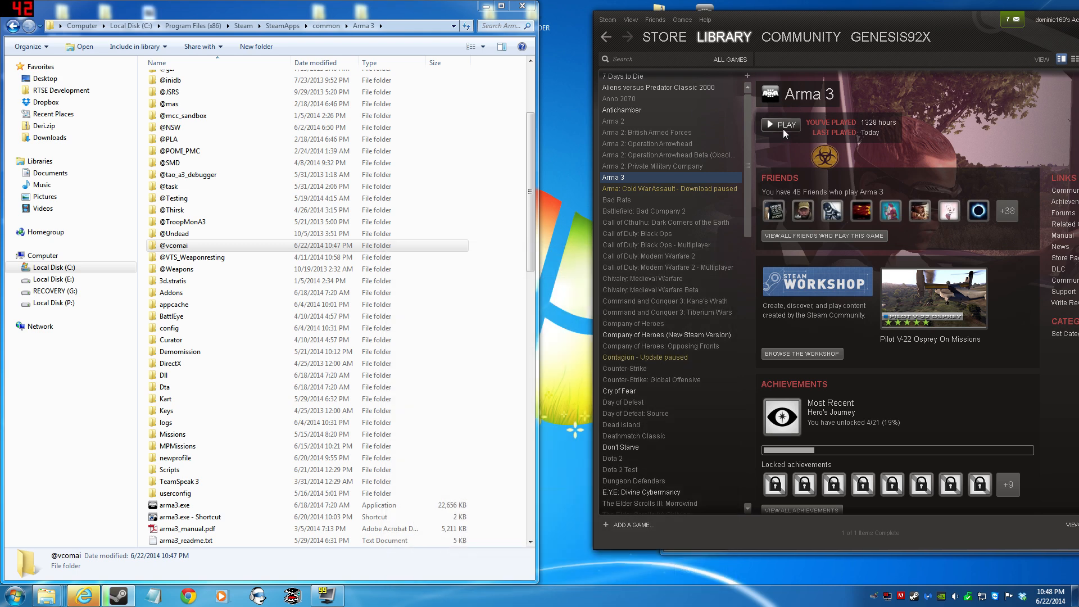
# - Bring up the launch choices for playing Arma 3 and cancel them without starting the game
pyautogui.click(783, 130)
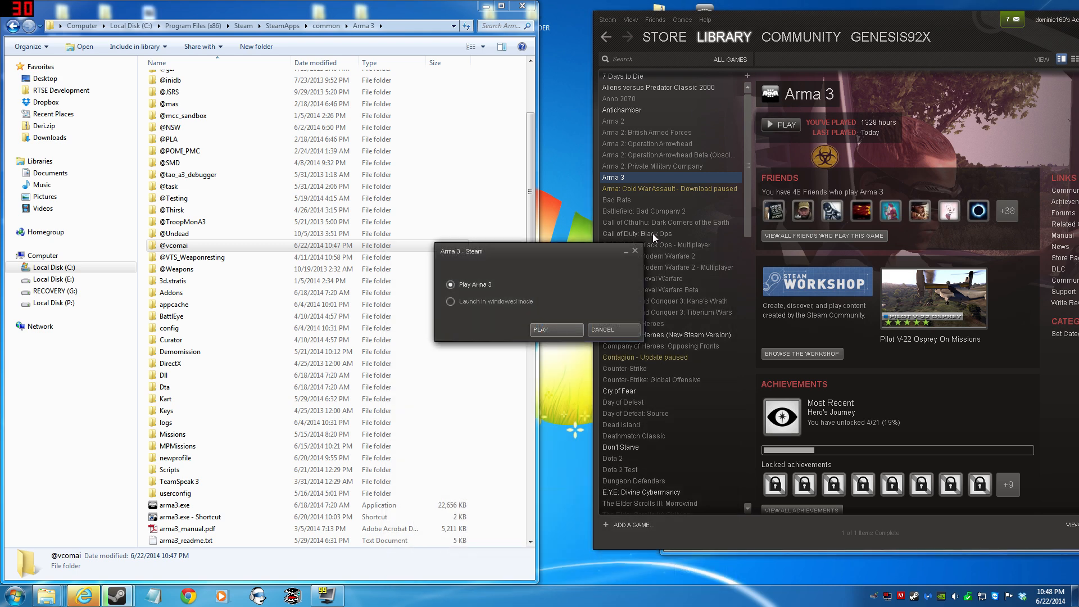
pyautogui.click(615, 330)
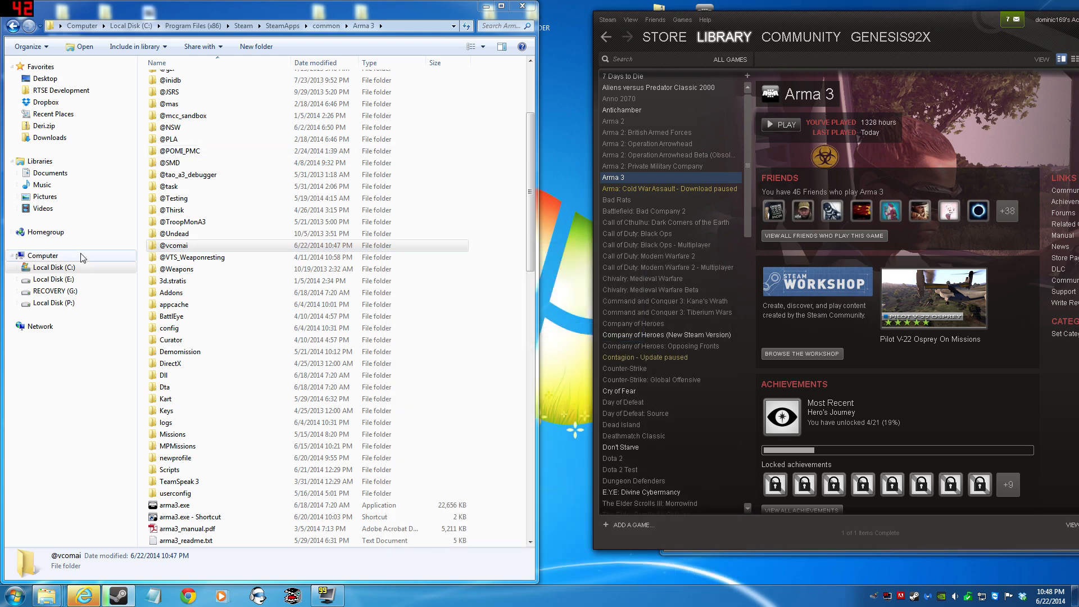
pyautogui.click(392, 243)
pyautogui.moveTo(886, 22); pyautogui.dragTo(827, 38)
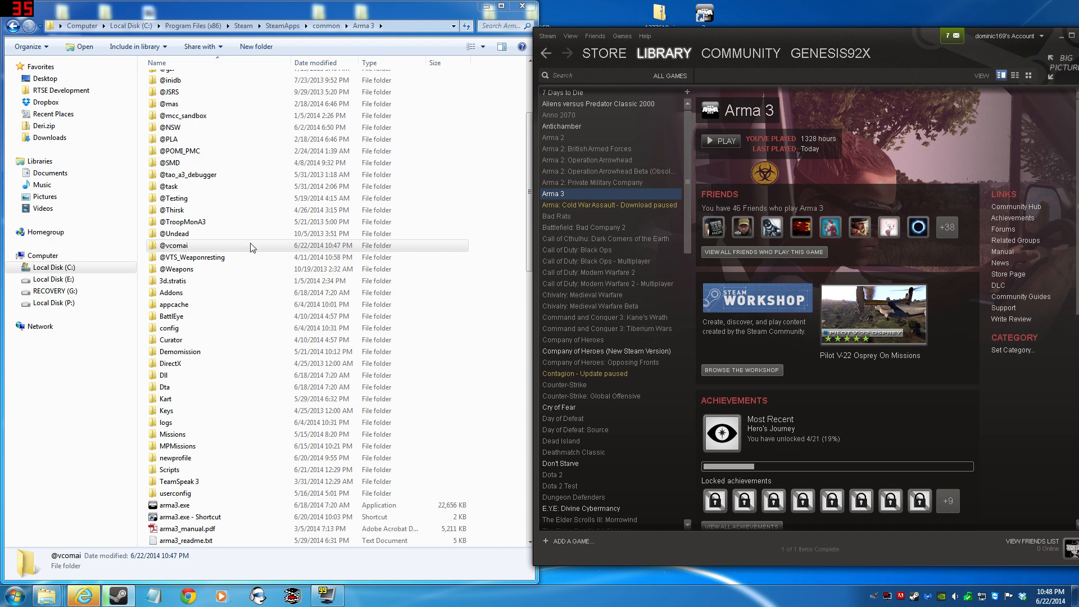
pyautogui.moveTo(720, 59)
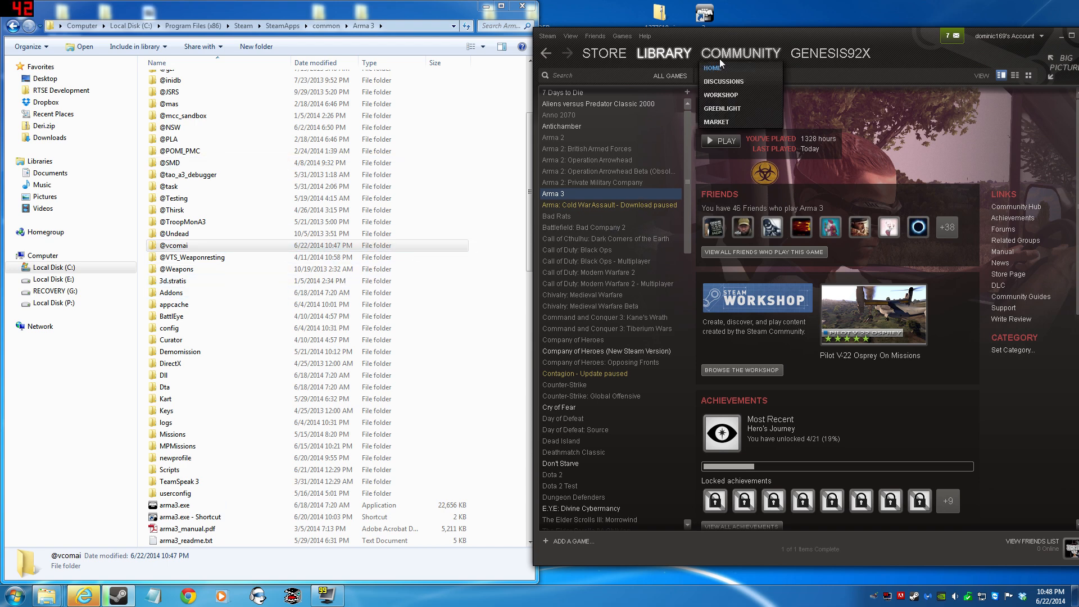
pyautogui.moveTo(750, 35); pyautogui.dragTo(834, 14)
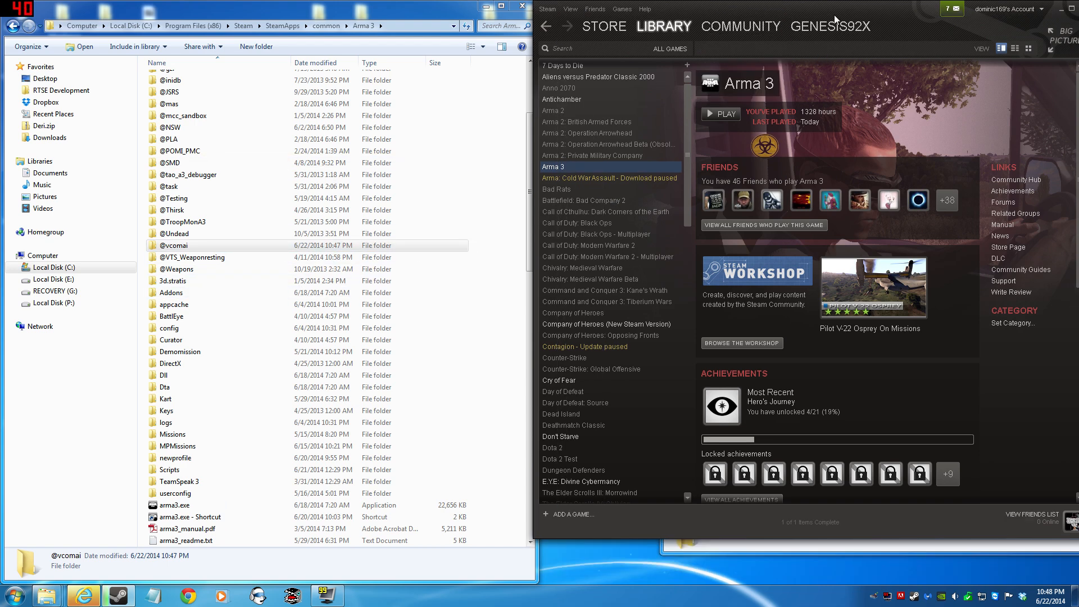
pyautogui.moveTo(943, 13); pyautogui.dragTo(943, 12)
pyautogui.click(951, 10)
pyautogui.click(950, 11)
pyautogui.moveTo(814, 11); pyautogui.dragTo(852, 65)
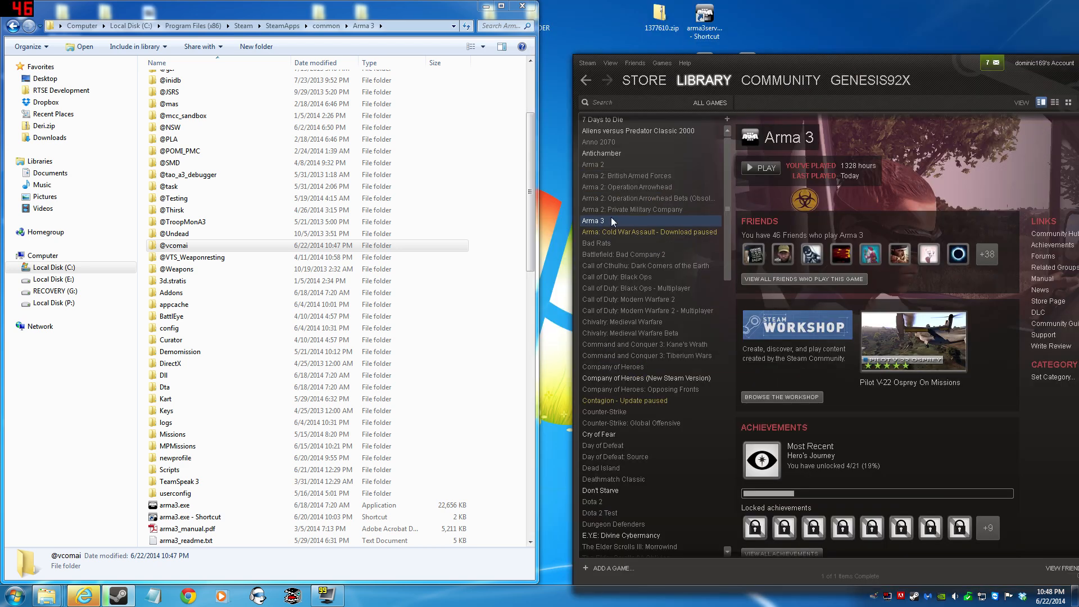
pyautogui.rightClick(612, 218)
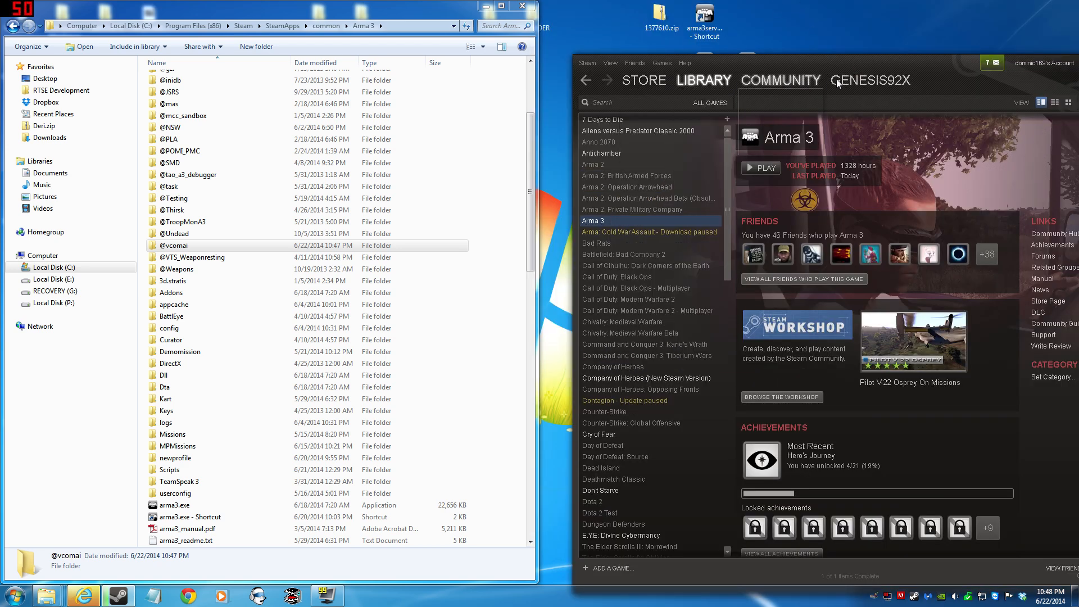
# - Clear Arma 3's launch options completely, save the empty setting and close the game's properties
pyautogui.moveTo(865, 66); pyautogui.dragTo(691, 53)
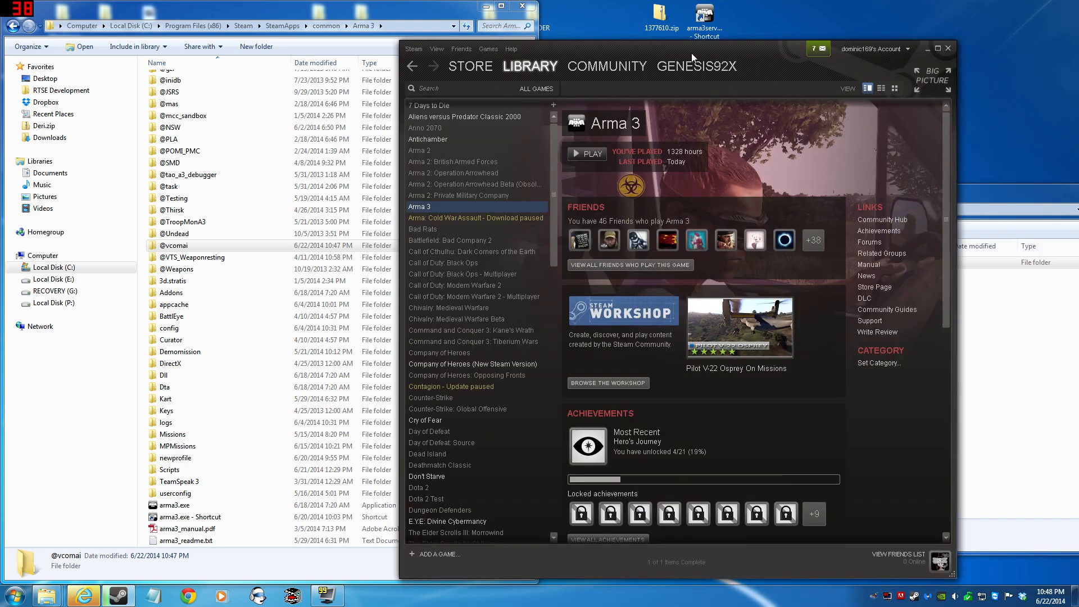
pyautogui.rightClick(409, 210)
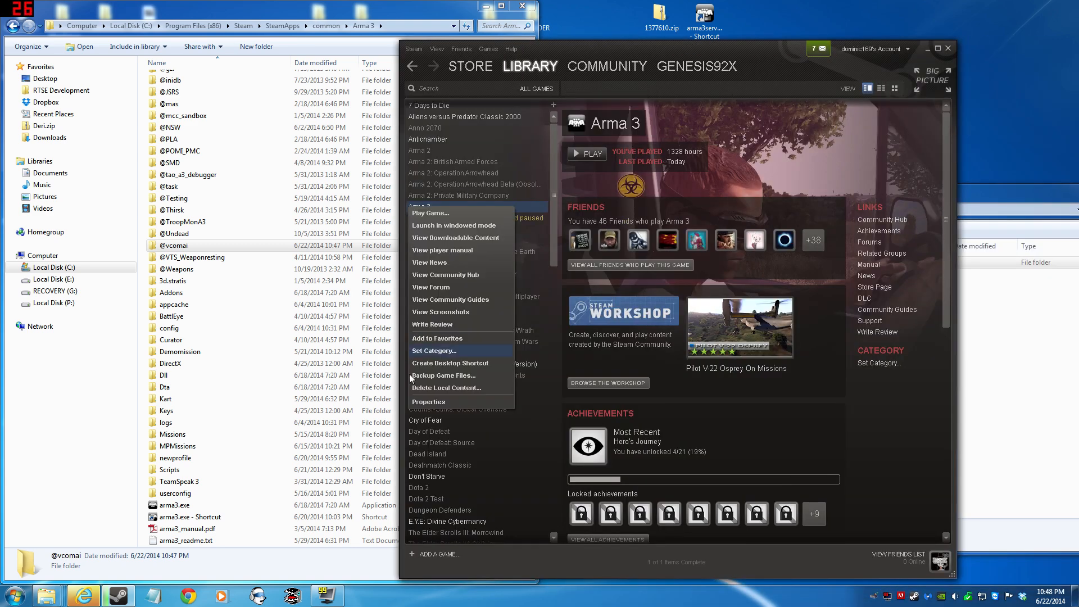
pyautogui.click(429, 403)
pyautogui.click(492, 390)
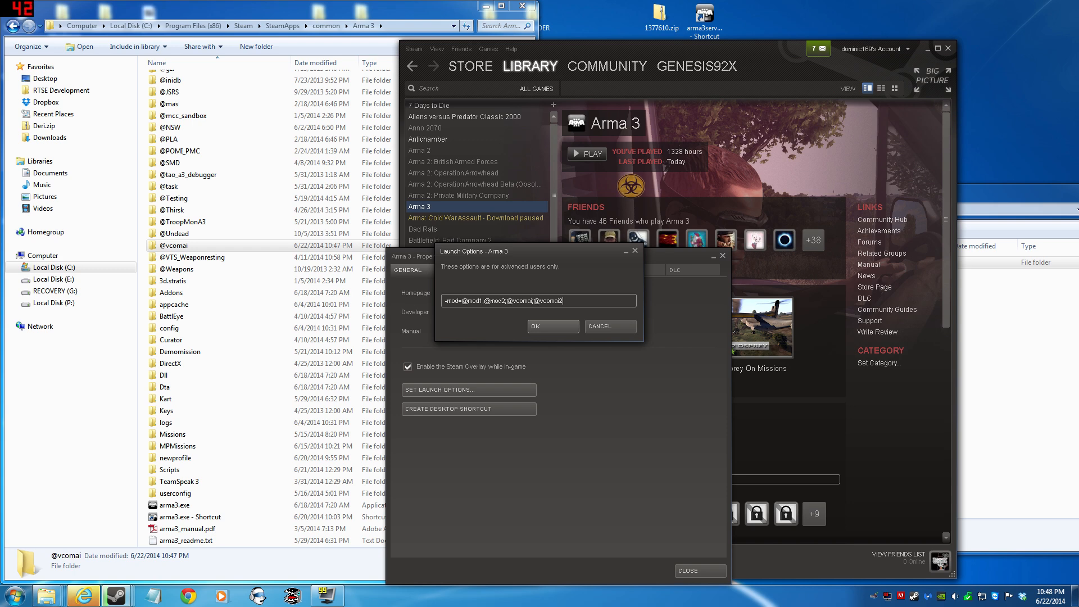
pyautogui.hotkey('ctrl', 'a')
pyautogui.press('BackSpace')
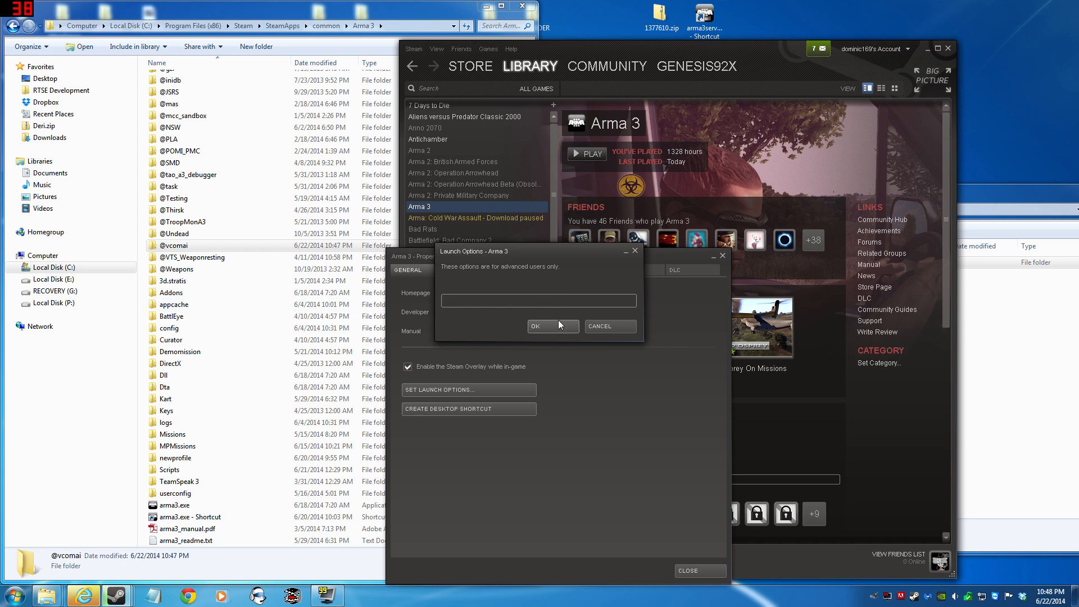
pyautogui.click(541, 326)
pyautogui.click(698, 571)
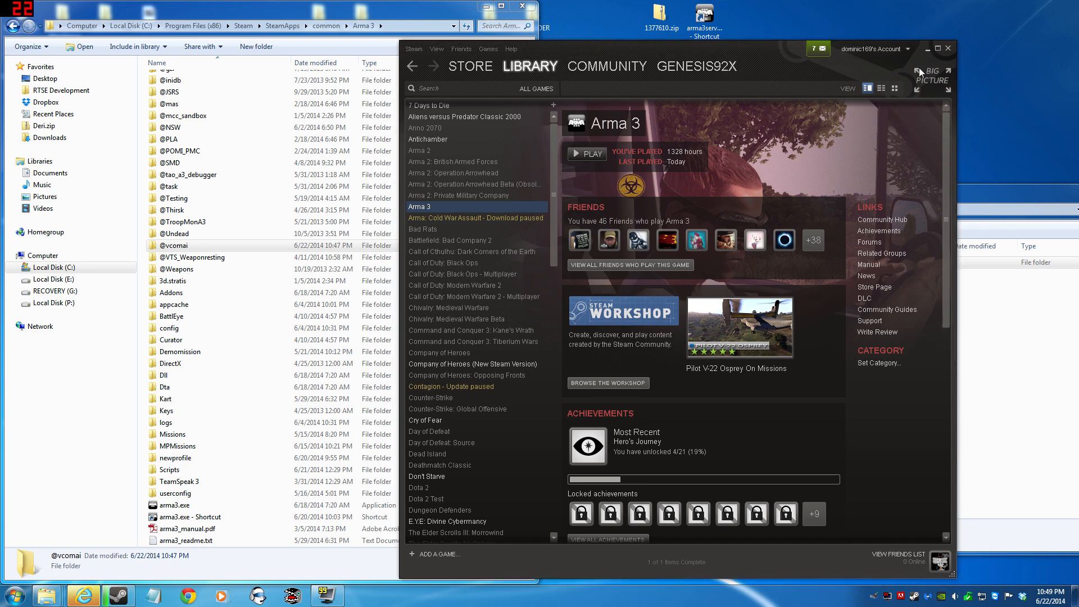
pyautogui.click(925, 50)
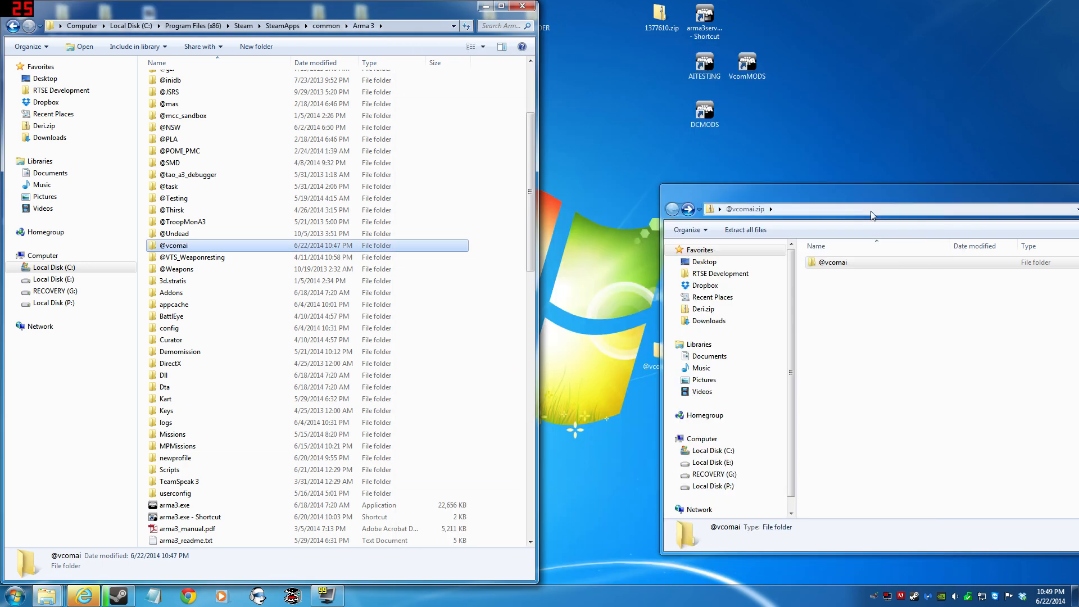
pyautogui.moveTo(872, 196); pyautogui.dragTo(608, 254)
pyautogui.click(895, 246)
pyautogui.moveTo(788, 303); pyautogui.dragTo(659, 314)
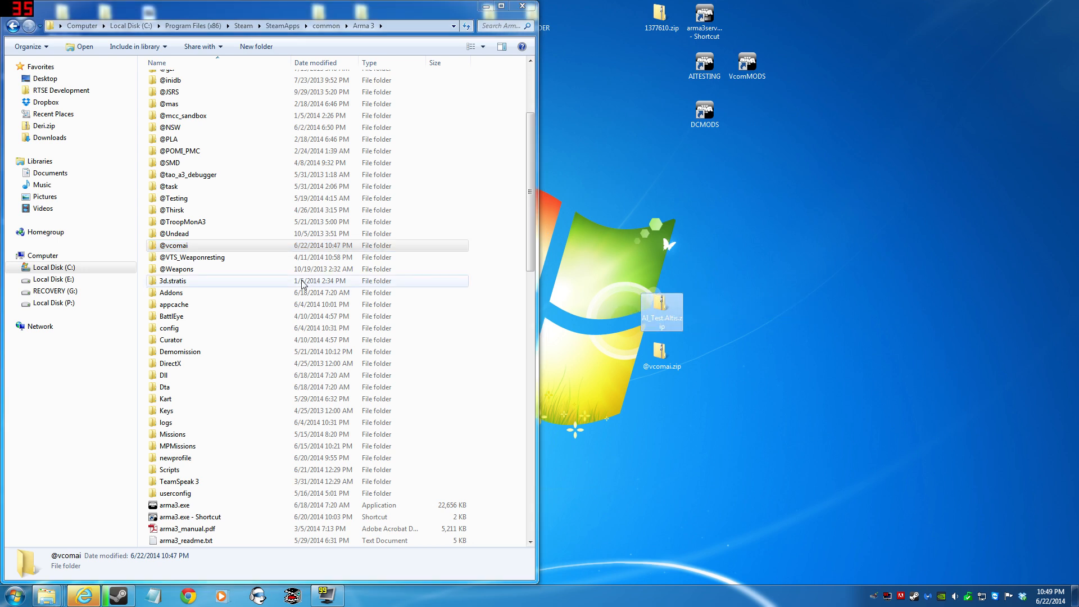
# - Open the AI_Test.Altis archive on the desktop and look over the mission files in its AI_Test.Altis folder
pyautogui.doubleClick(674, 301)
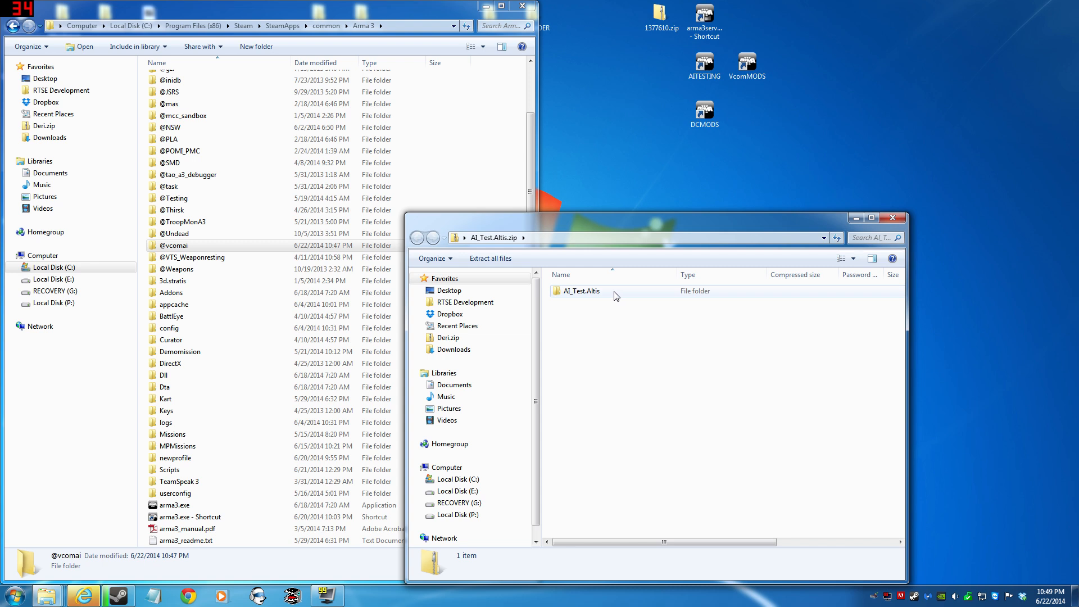
pyautogui.doubleClick(583, 293)
pyautogui.moveTo(650, 403); pyautogui.dragTo(543, 283)
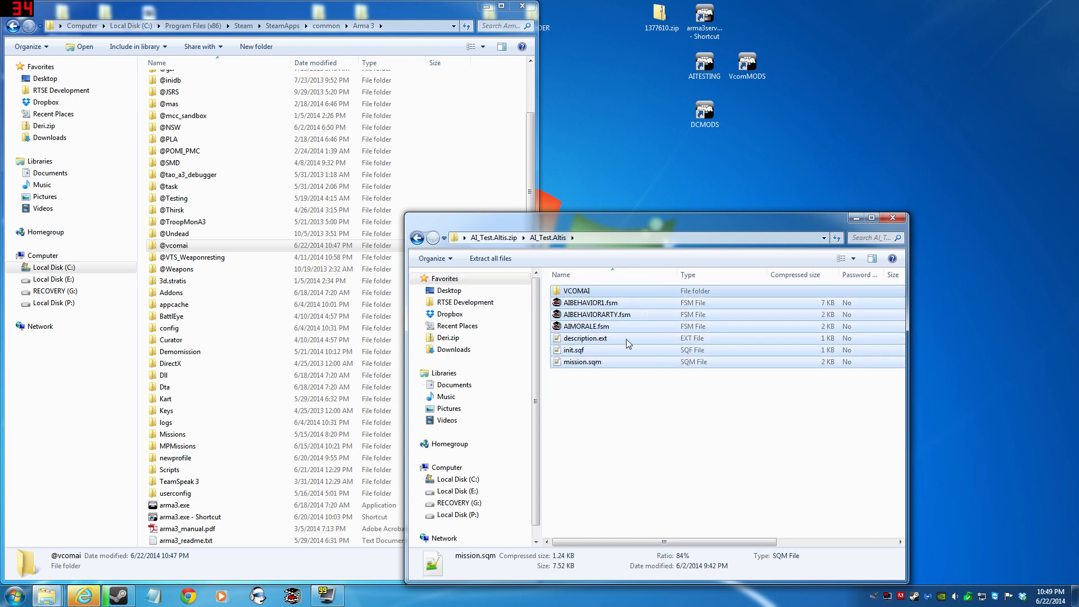
pyautogui.click(655, 405)
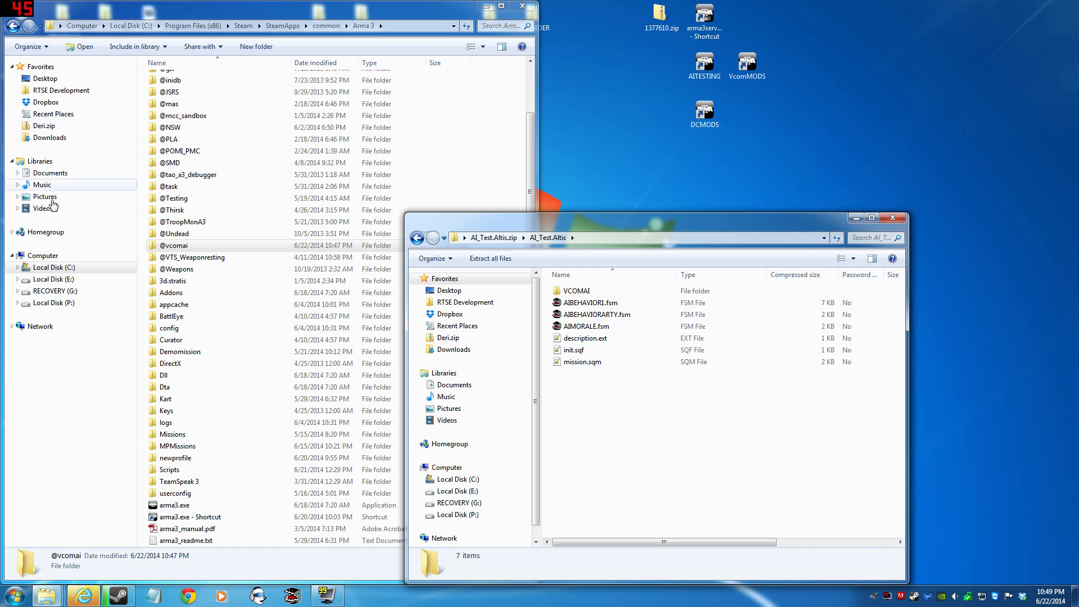
pyautogui.moveTo(733, 406); pyautogui.dragTo(548, 286)
pyautogui.click(697, 448)
pyautogui.moveTo(728, 446); pyautogui.dragTo(554, 287)
pyautogui.click(678, 433)
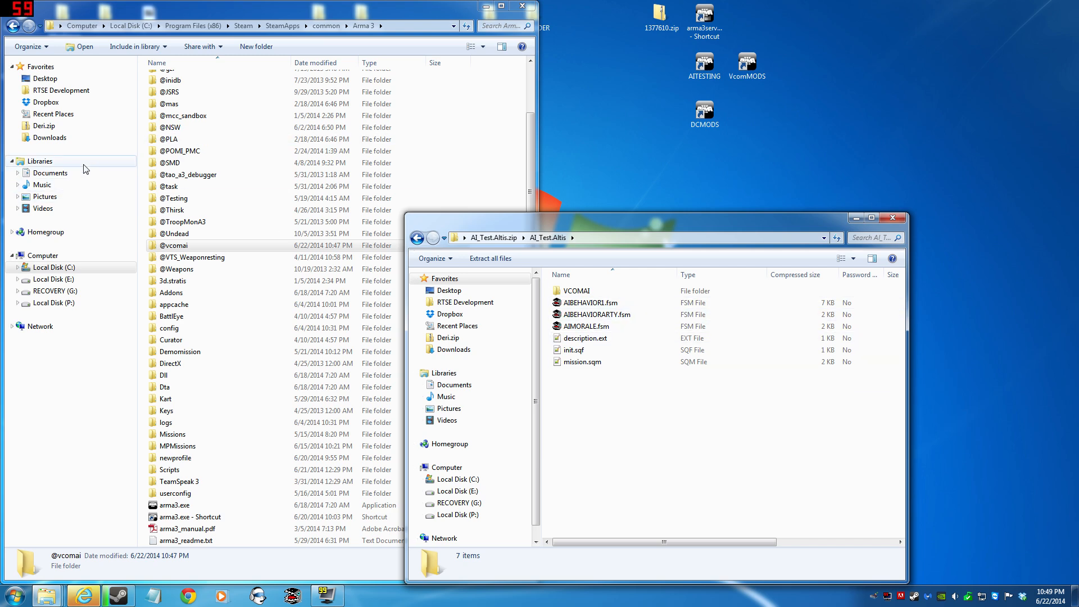
# - Go to the Documents library and open the MPMissions folder of the player's profile under Arma 3 - Other Profiles
pyautogui.click(67, 174)
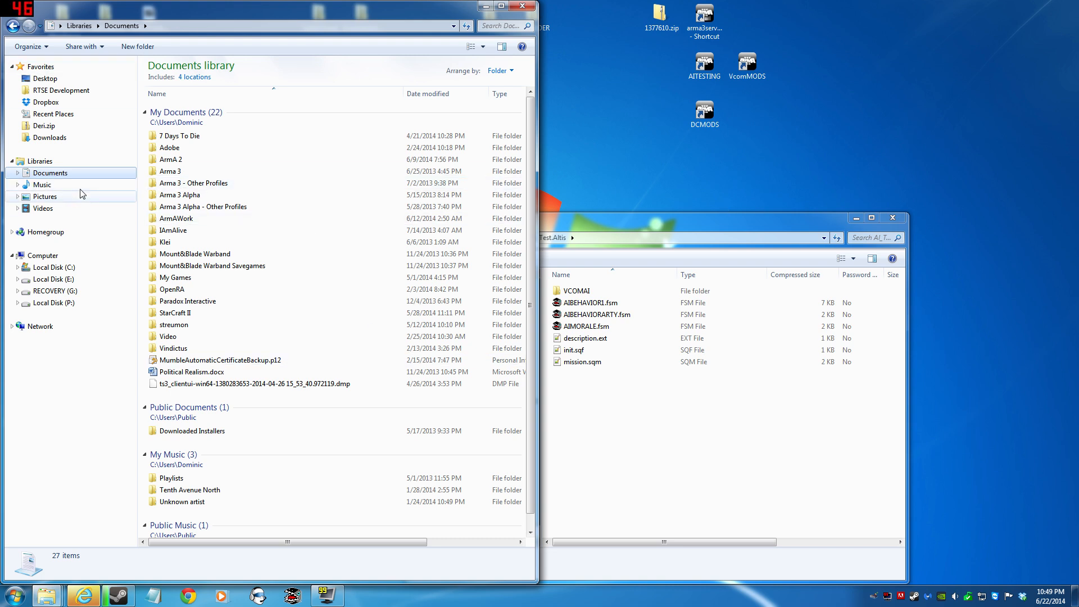
pyautogui.click(204, 184)
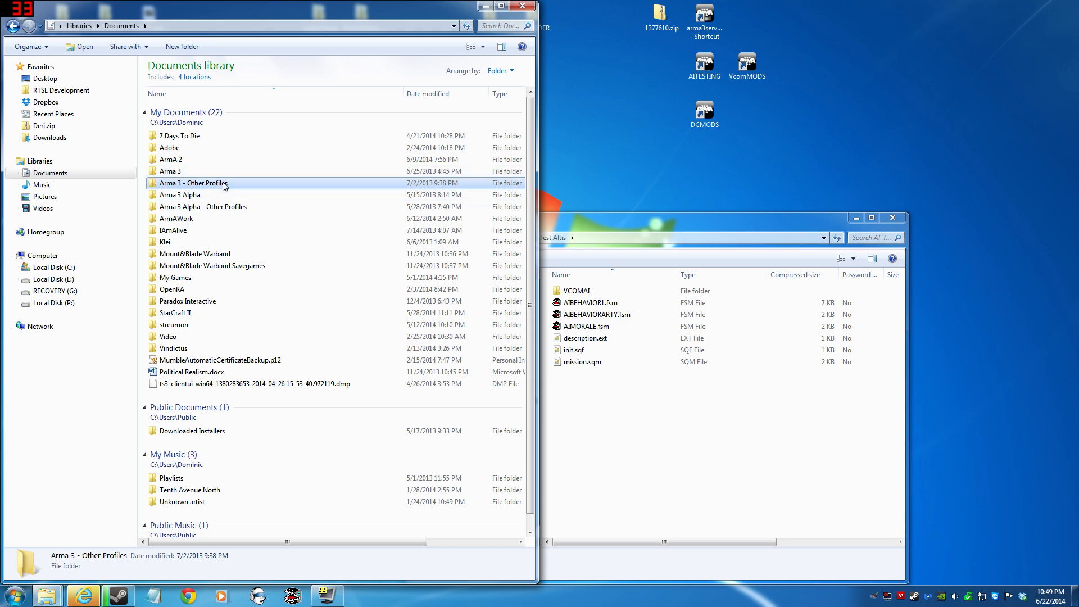
pyautogui.doubleClick(253, 183)
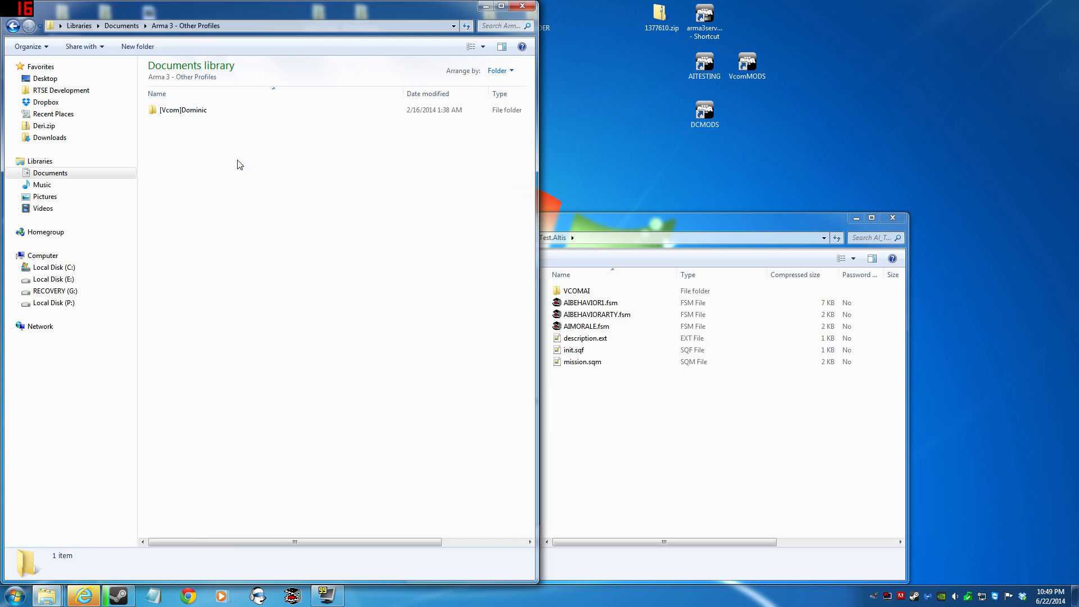
pyautogui.doubleClick(183, 111)
pyautogui.doubleClick(238, 122)
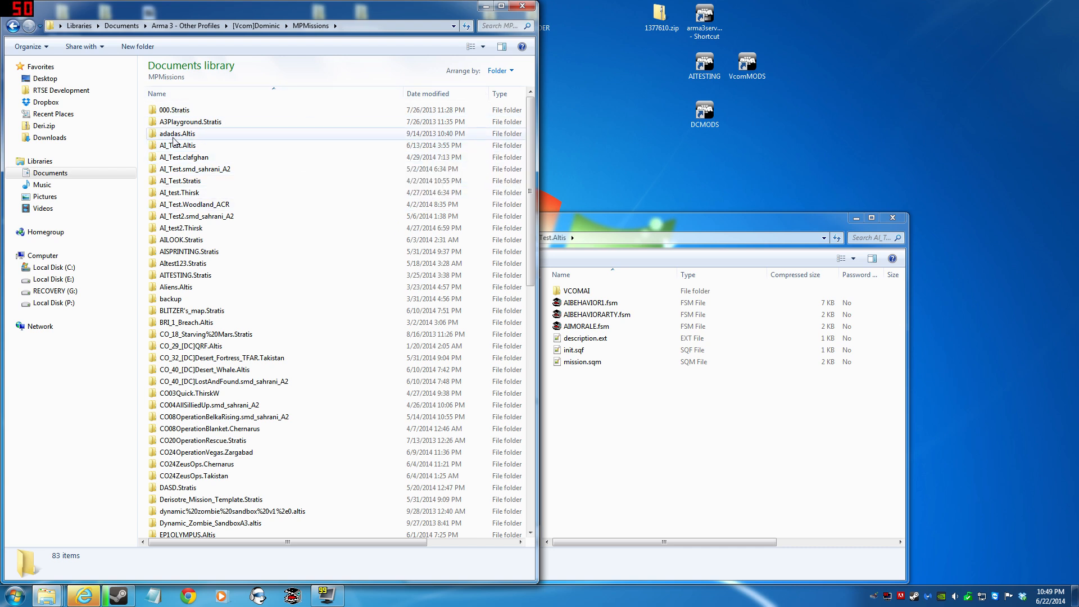
# - Delete the A3Playground.Stratis subfolder from the 000.Stratis mission folder and return to MPMissions
pyautogui.doubleClick(176, 111)
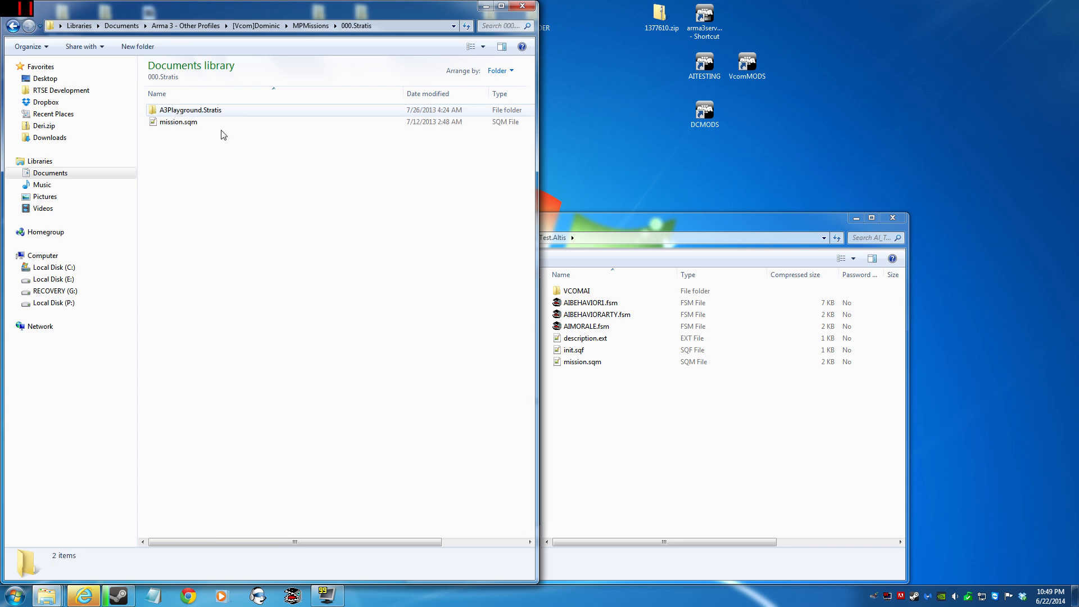
pyautogui.click(270, 126)
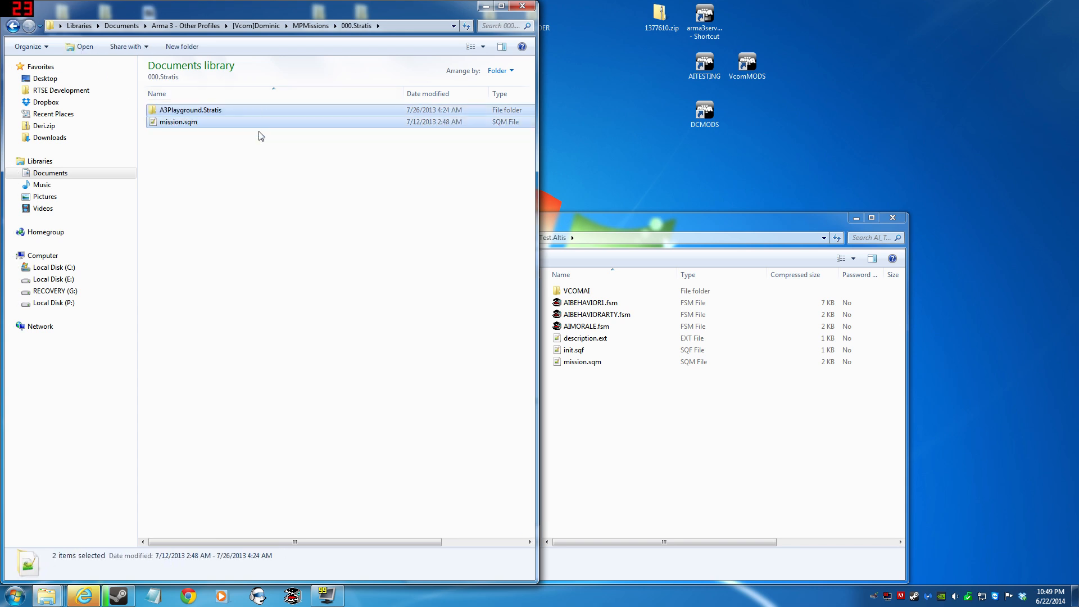
pyautogui.click(218, 107)
pyautogui.press('Delete')
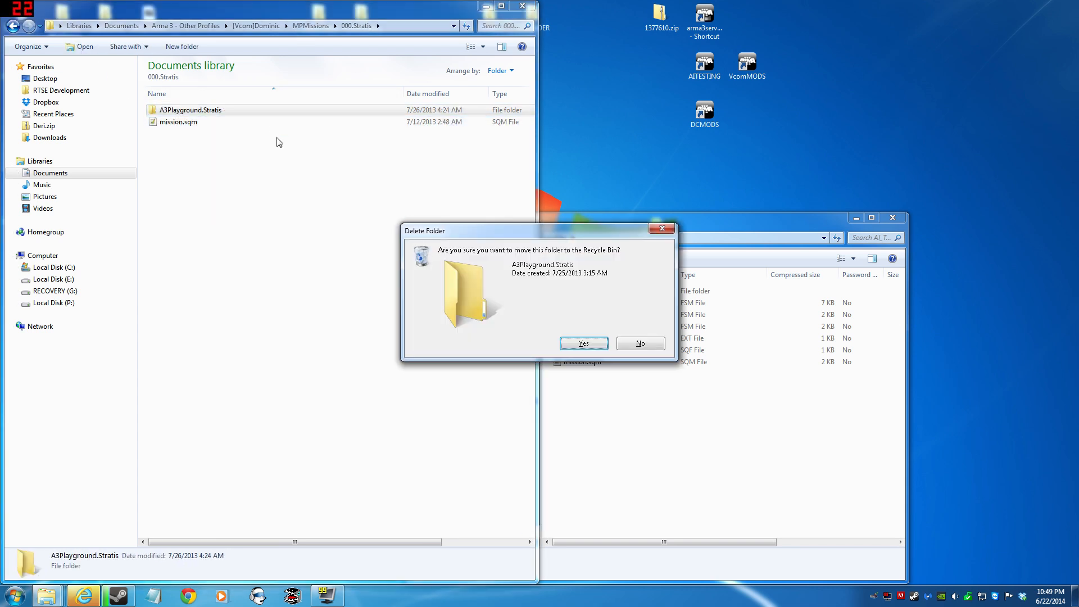
pyautogui.press('Return')
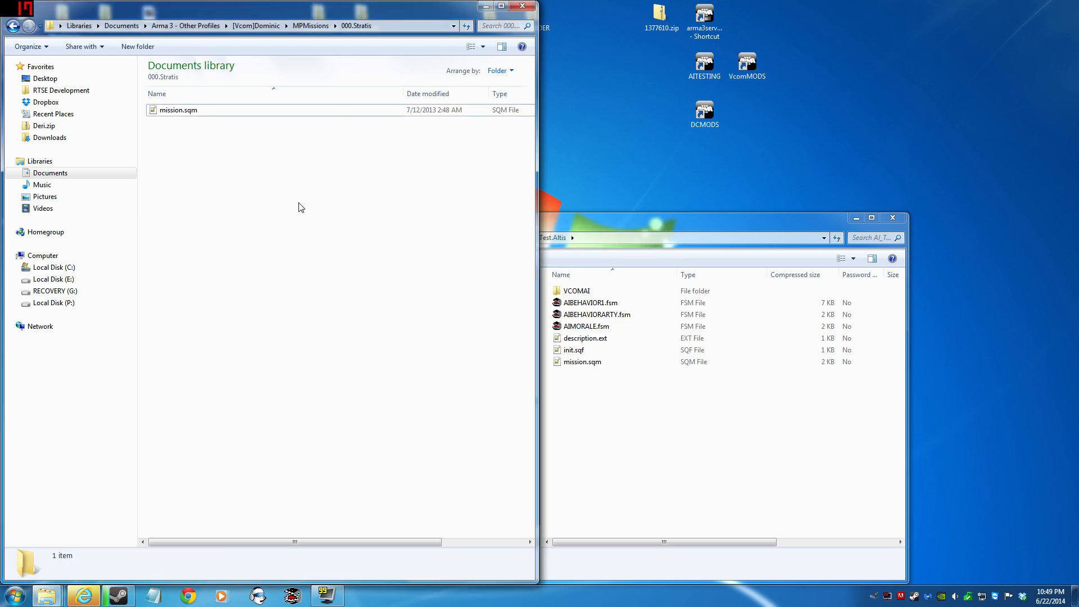
pyautogui.press('BackSpace')
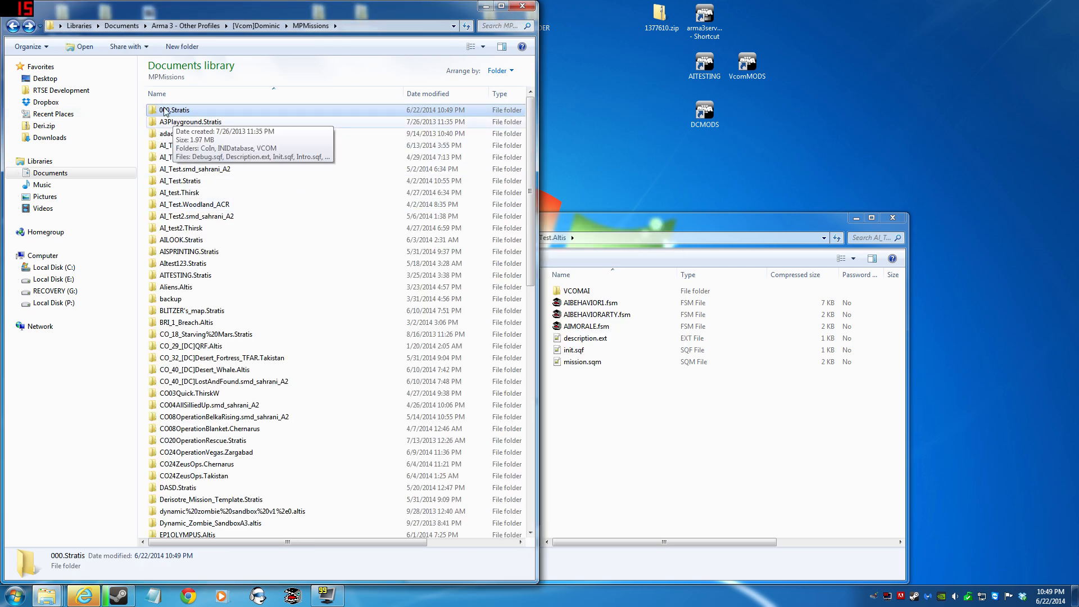
# - Reopen the 000.Stratis mission folder and arrange the AI_Test.Altis archive window side by side with it
pyautogui.doubleClick(199, 110)
pyautogui.moveTo(263, 183); pyautogui.dragTo(140, 101)
pyautogui.click(611, 227)
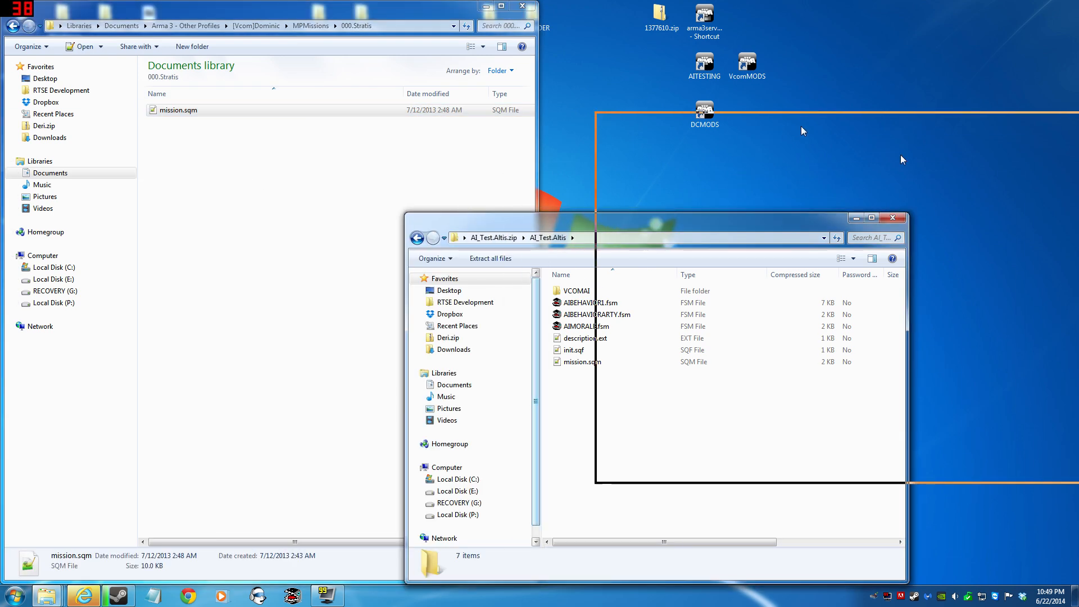
pyautogui.moveTo(784, 126); pyautogui.dragTo(1067, 226)
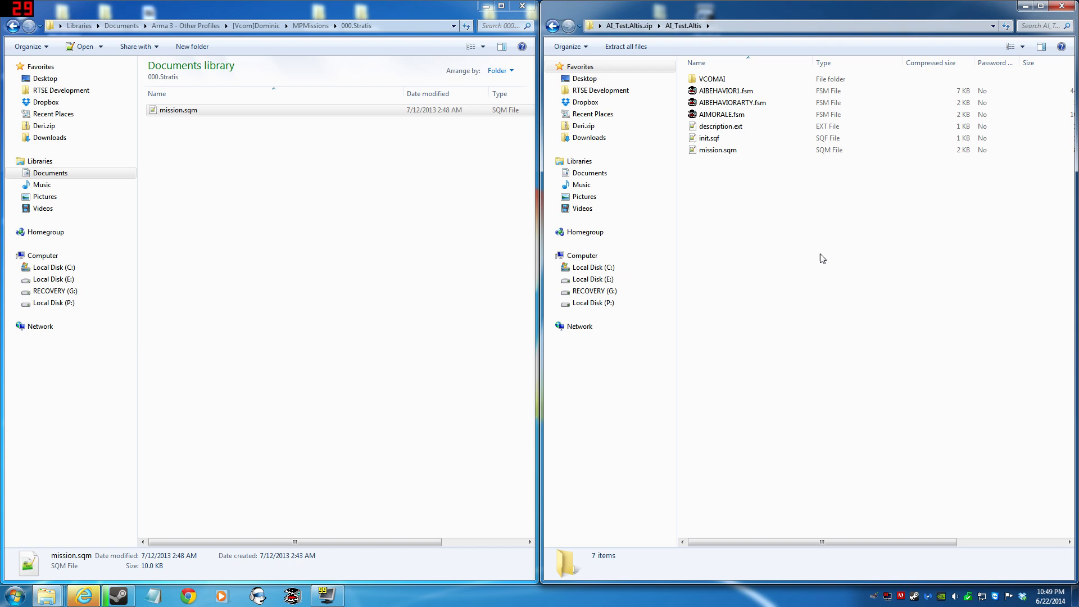
# - Copy the VCOMAI folder, AIBEHAVIOR1.fsm, AIBEHAVIORARTY.fsm, AIMORALE.fsm and init.sqf from the archive into the 000.Stratis mission folder
pyautogui.click(734, 138)
pyautogui.keyDown('ctrl'); pyautogui.click(723, 115); pyautogui.keyUp('ctrl')
pyautogui.keyDown('ctrl'); pyautogui.click(717, 102); pyautogui.keyUp('ctrl')
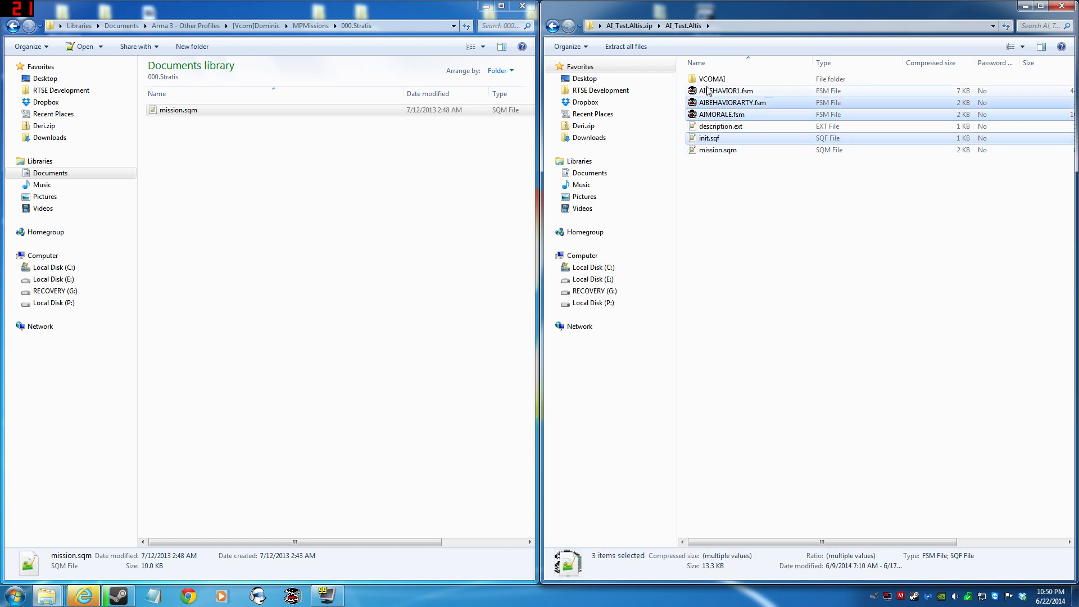
pyautogui.keyDown('ctrl'); pyautogui.click(709, 91); pyautogui.keyUp('ctrl')
pyautogui.keyDown('ctrl'); pyautogui.click(701, 80); pyautogui.keyUp('ctrl')
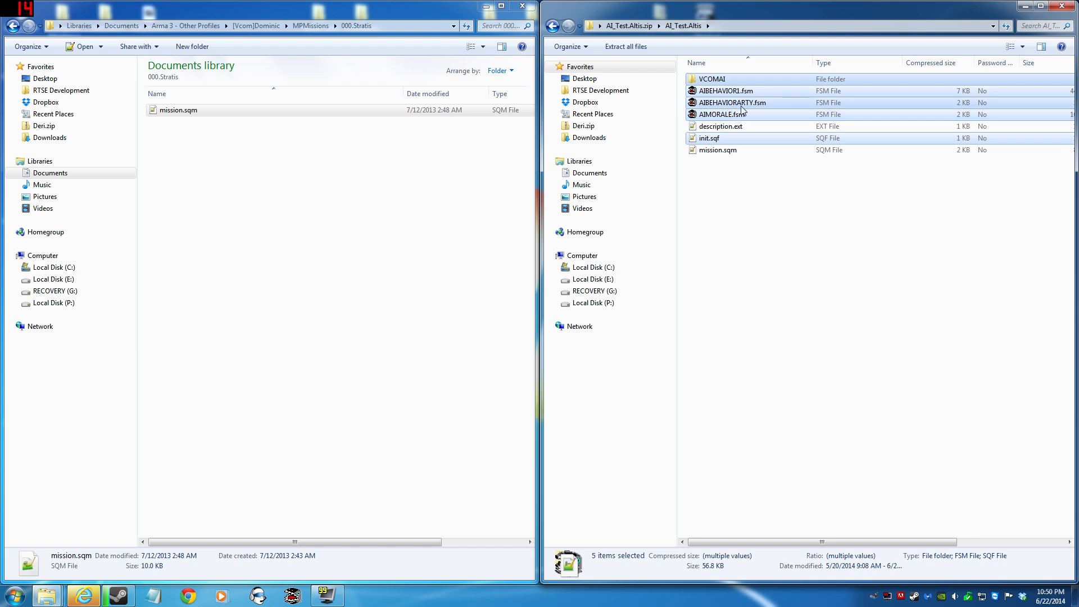
pyautogui.rightClick(703, 80)
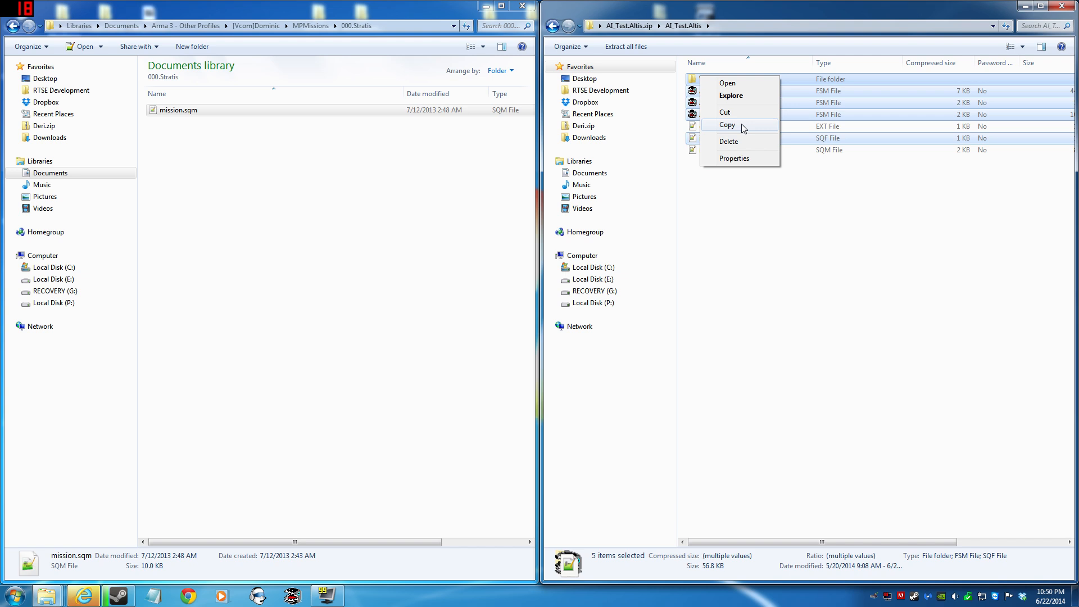
pyautogui.click(746, 125)
pyautogui.rightClick(287, 255)
pyautogui.click(314, 329)
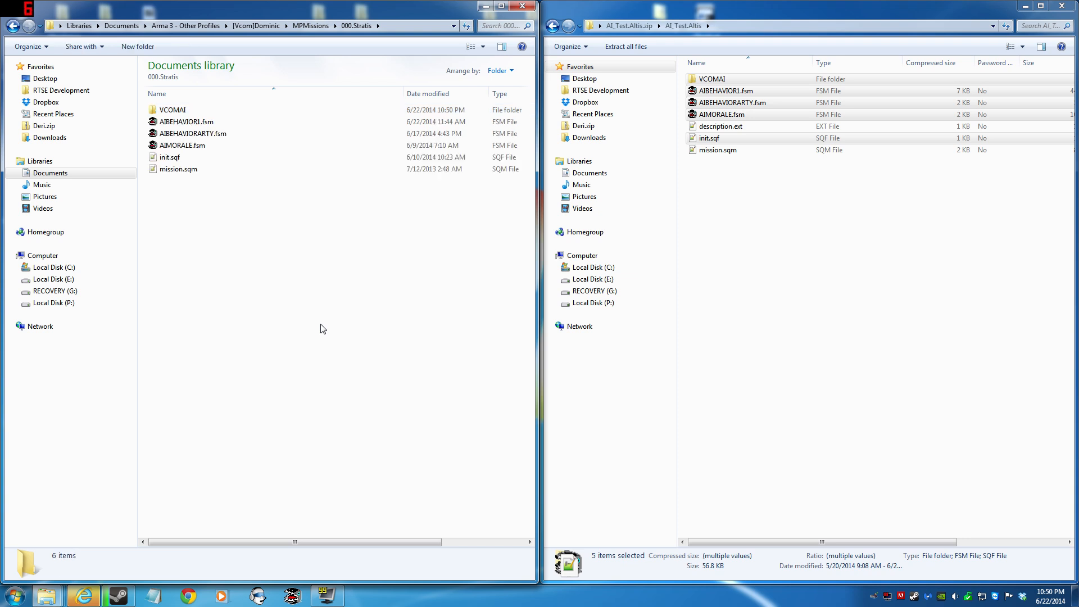
pyautogui.moveTo(257, 270); pyautogui.dragTo(140, 101)
pyautogui.click(272, 225)
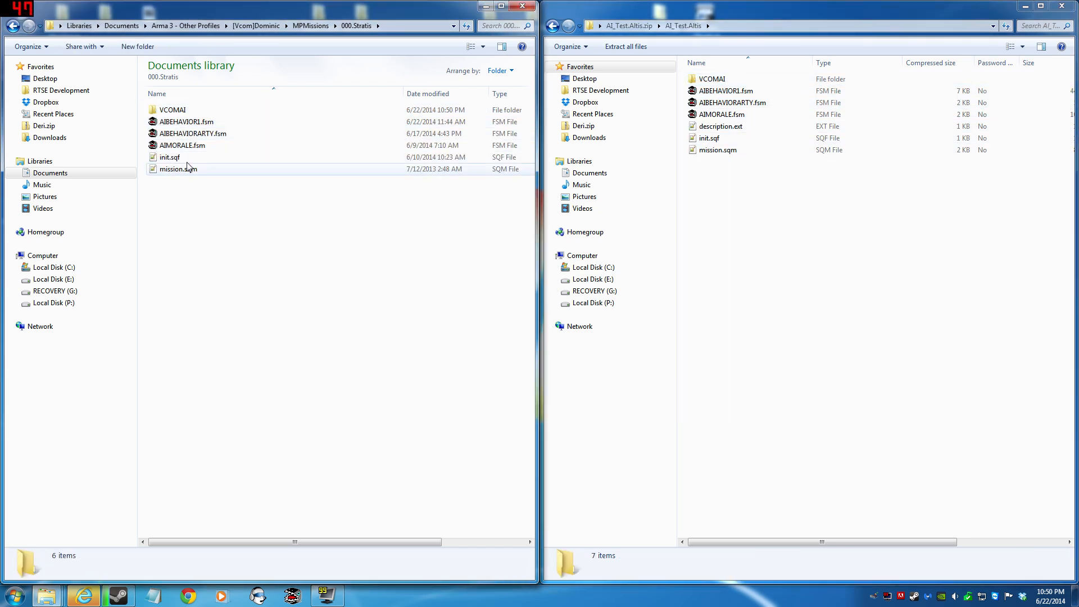
# - Examine the 000.Stratis mission's init.sqf and the init.sqf inside its VCOMAI folder in Notepad++, and close the editor
pyautogui.doubleClick(231, 159)
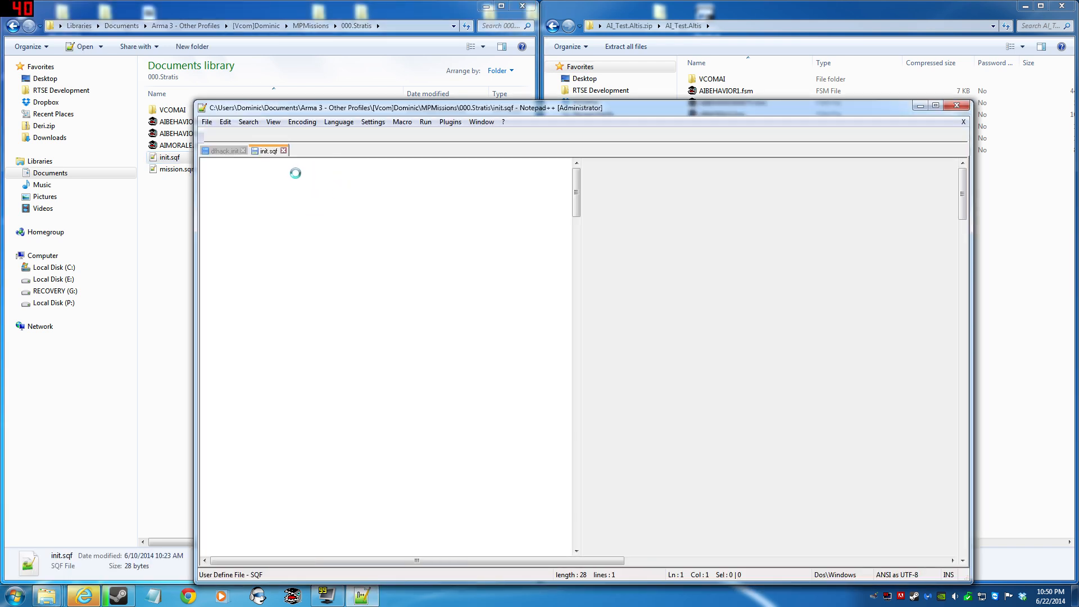
pyautogui.hotkey('ctrl', 'a')
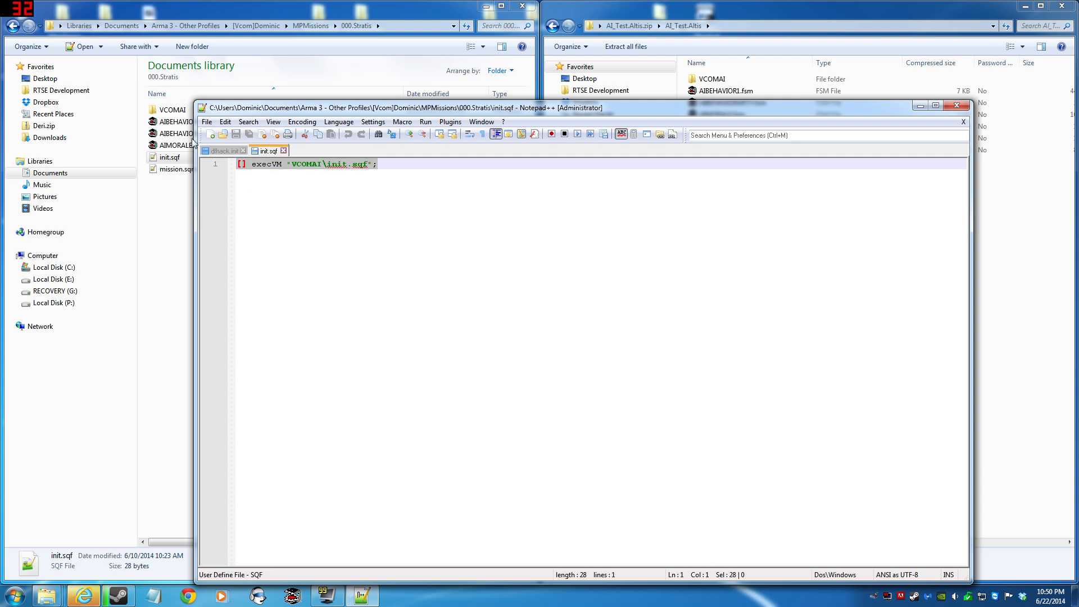
pyautogui.doubleClick(170, 111)
pyautogui.doubleClick(169, 122)
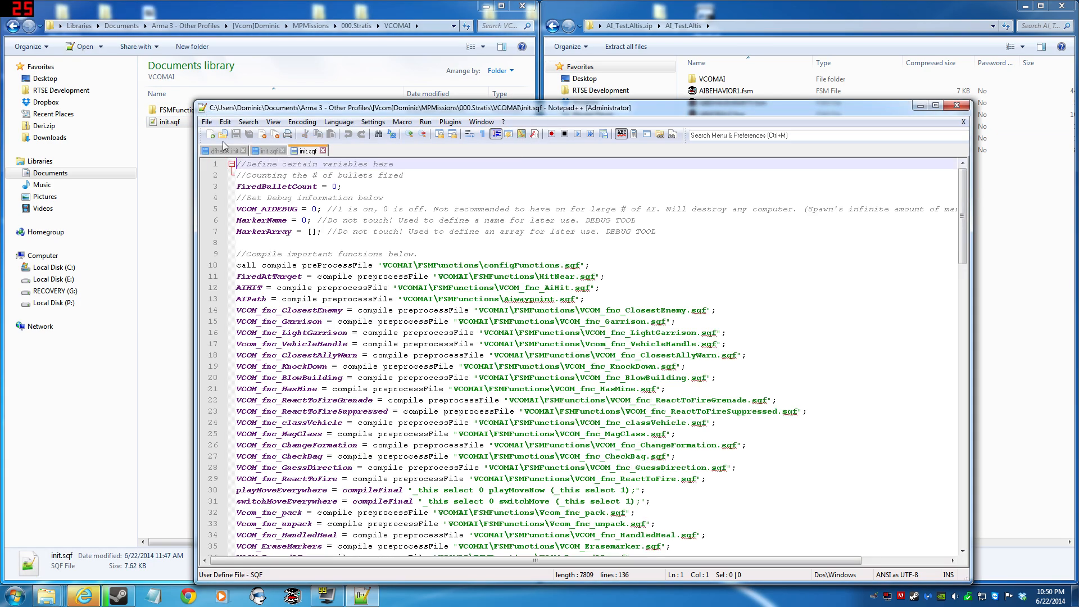
pyautogui.scroll(-10, 447, 369)
pyautogui.moveTo(562, 405); pyautogui.dragTo(332, 338)
pyautogui.scroll(-3, 446, 368)
pyautogui.scroll(15, 447, 368)
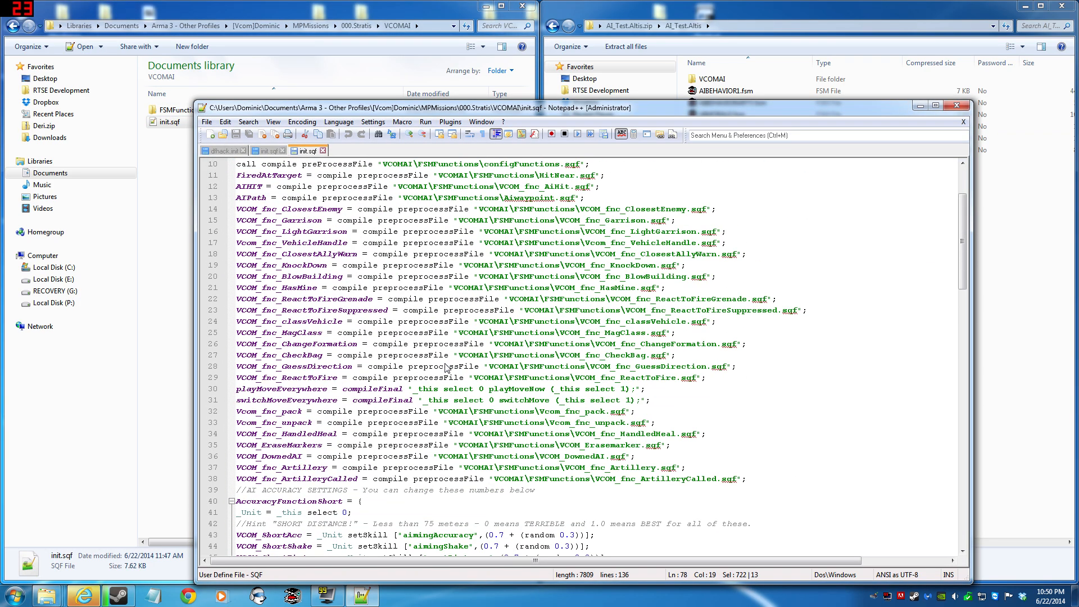
pyautogui.click(947, 111)
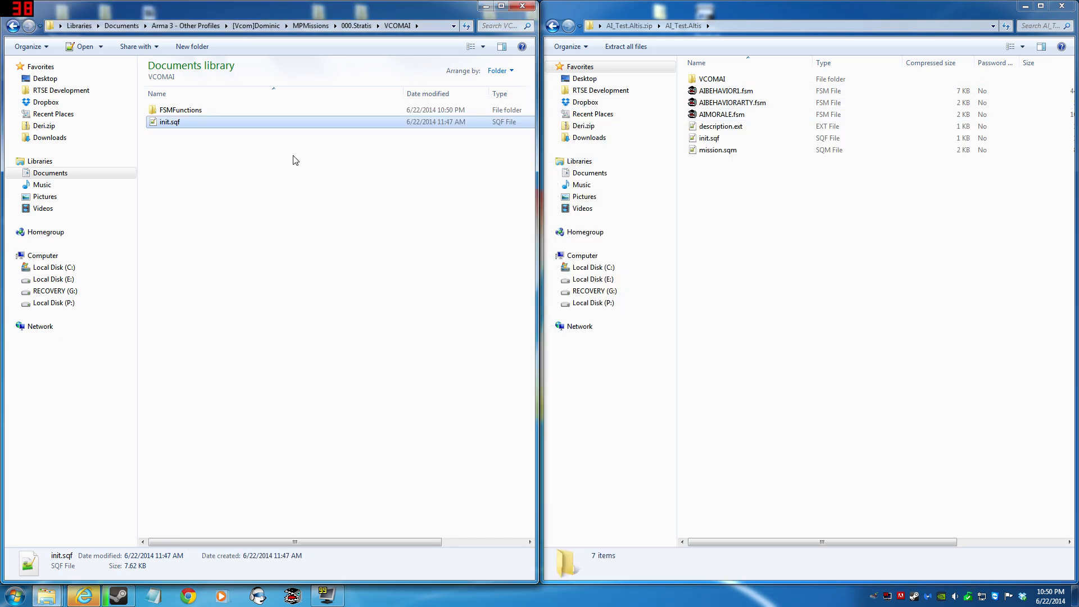
# - Back out of the mission and archive folders and close both Explorer windows to clear the desktop
pyautogui.press('BackSpace')
pyautogui.press('BackSpace')
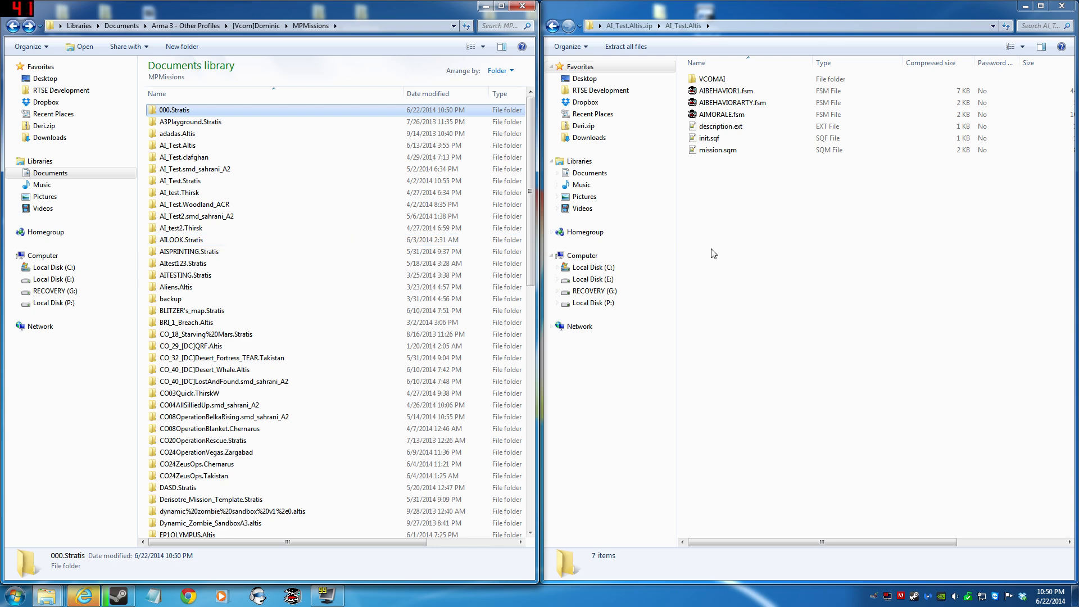
pyautogui.click(713, 253)
pyautogui.press('BackSpace')
pyautogui.press('BackSpace')
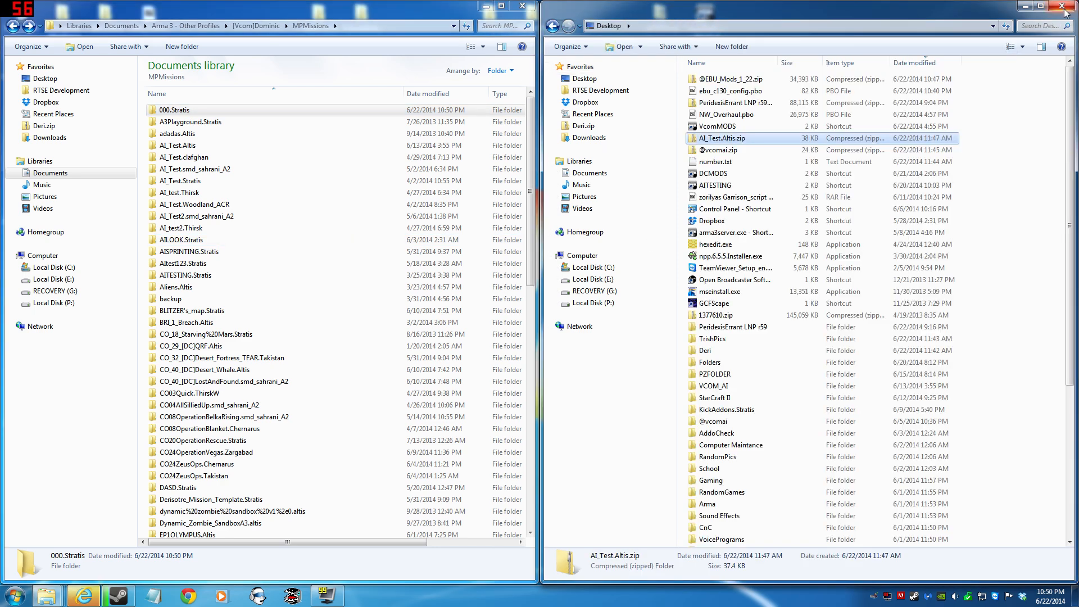
pyautogui.click(1063, 7)
pyautogui.moveTo(2, 3); pyautogui.dragTo(127, 191)
pyautogui.moveTo(396, 198); pyautogui.dragTo(467, 169)
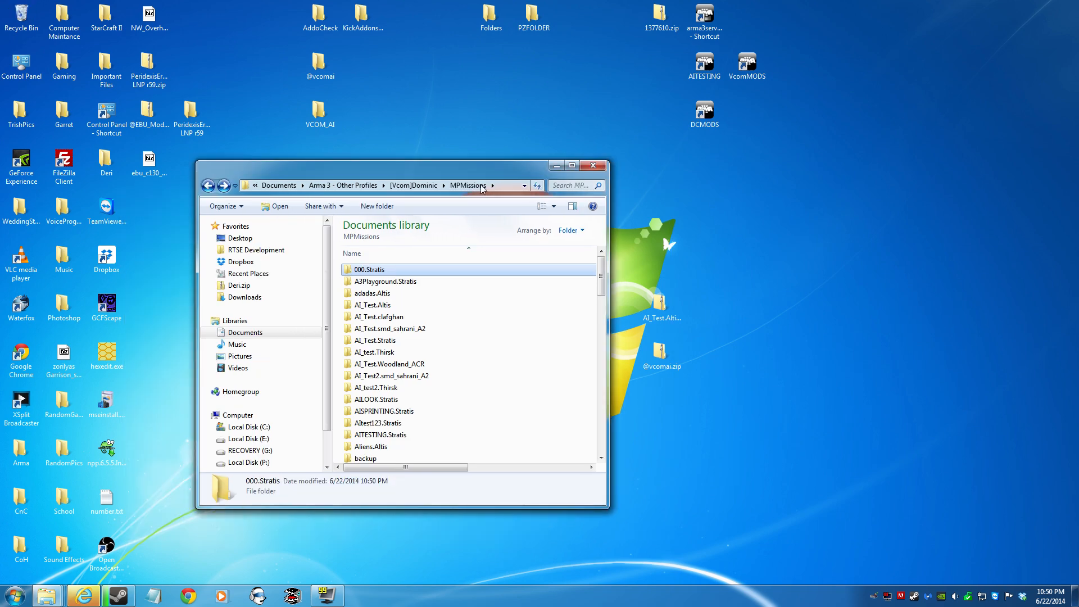
pyautogui.click(591, 165)
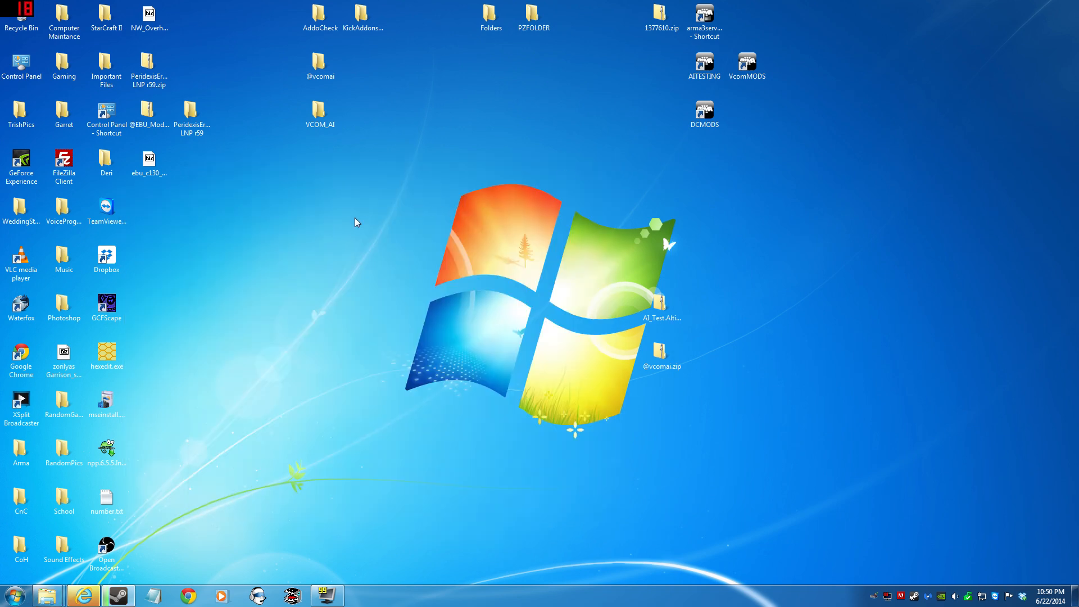